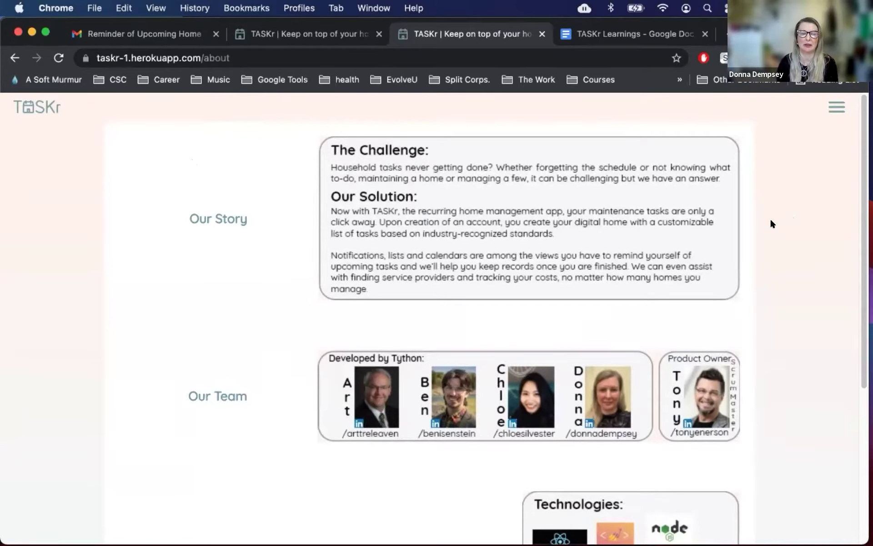
Step: Raise the screen brightness and volume, then switch to the TASKr landing page
{"action": "key", "text": "XF86MonBrightnessUp"}
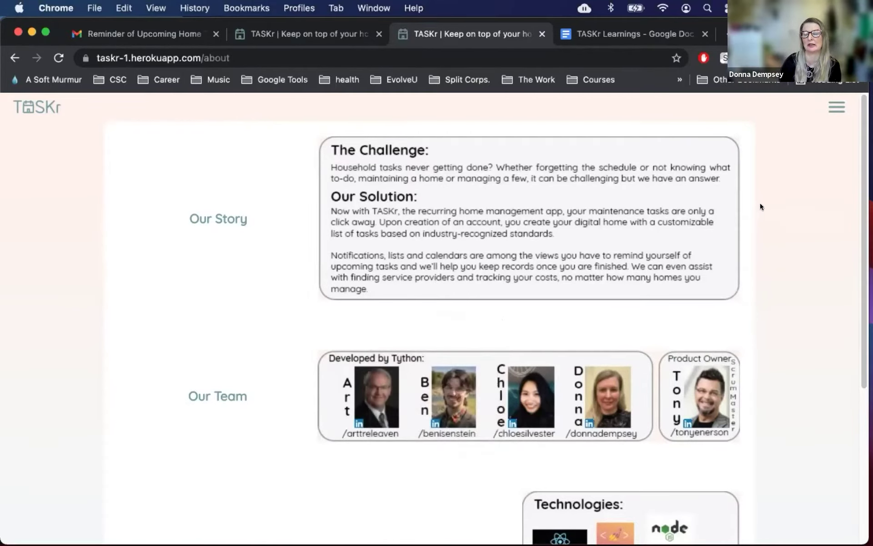
{"action": "key", "text": "XF86AudioRaiseVolume"}
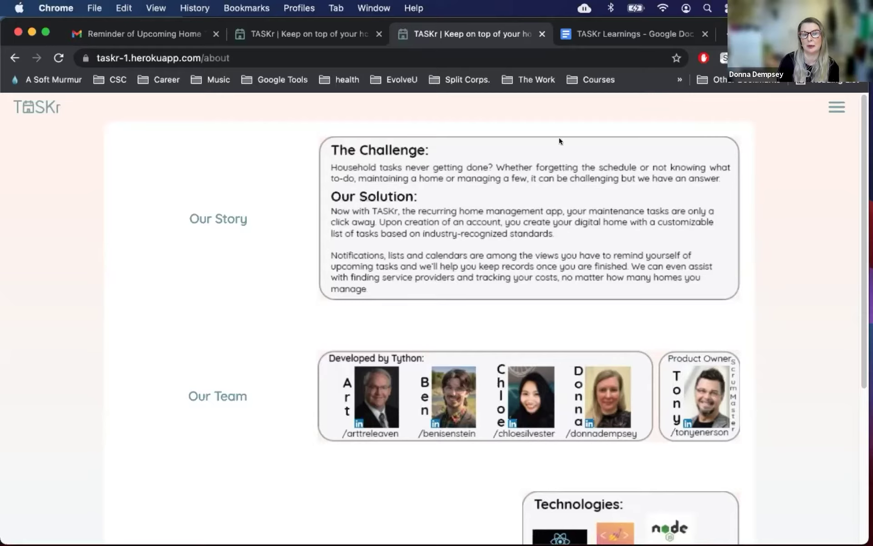
{"action": "left_click", "coordinate": [344, 39]}
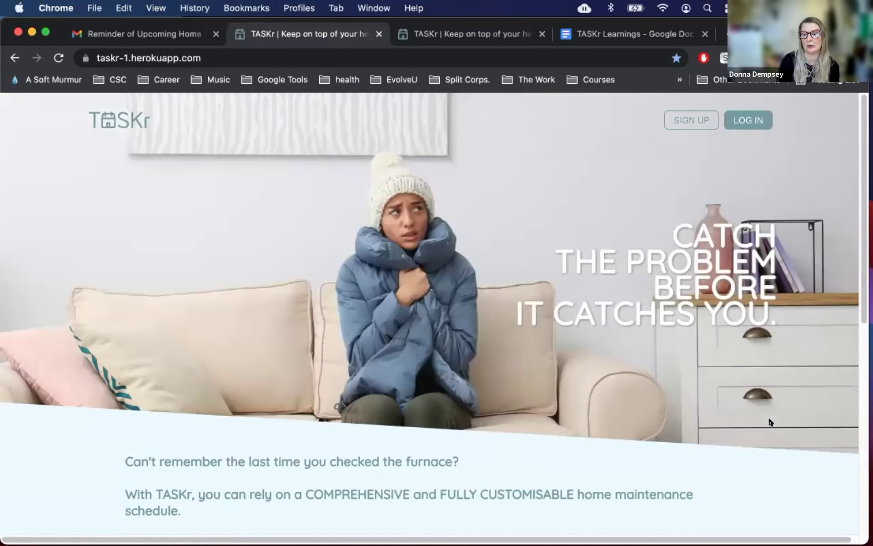
Step: Scroll down through the landing page's feature overview and back up
{"action": "scroll", "coordinate": [777, 405], "scroll_direction": "down", "scroll_amount": 5}
{"action": "scroll", "coordinate": [777, 406], "scroll_direction": "down", "scroll_amount": 5}
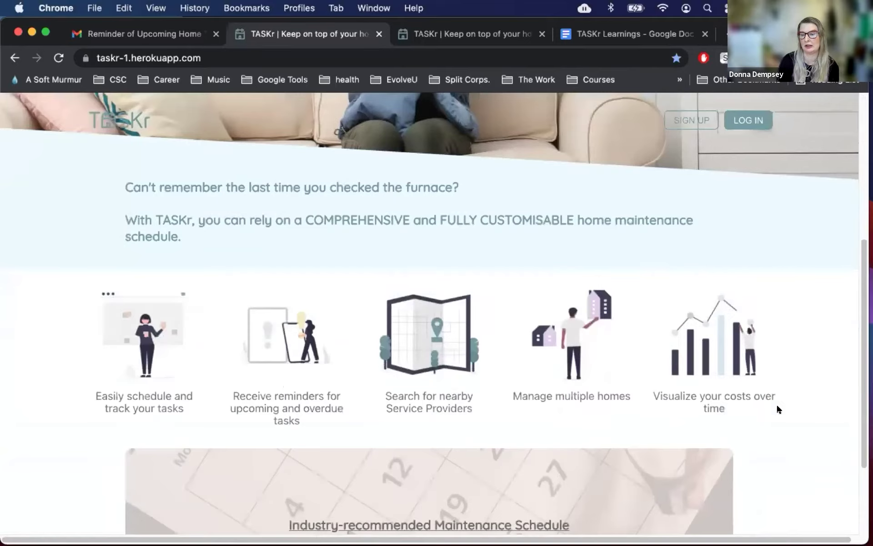
{"action": "scroll", "coordinate": [777, 406], "scroll_direction": "down", "scroll_amount": 2}
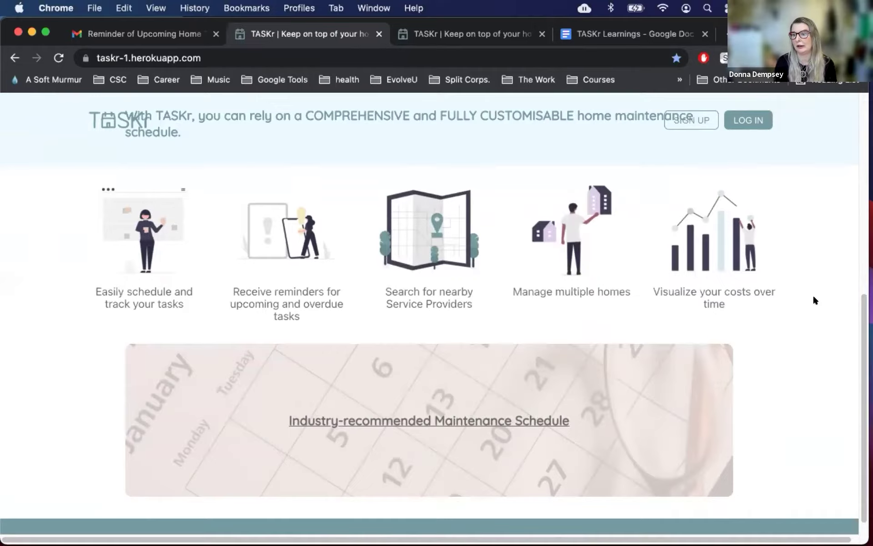
{"action": "scroll", "coordinate": [812, 300], "scroll_direction": "up", "scroll_amount": 10}
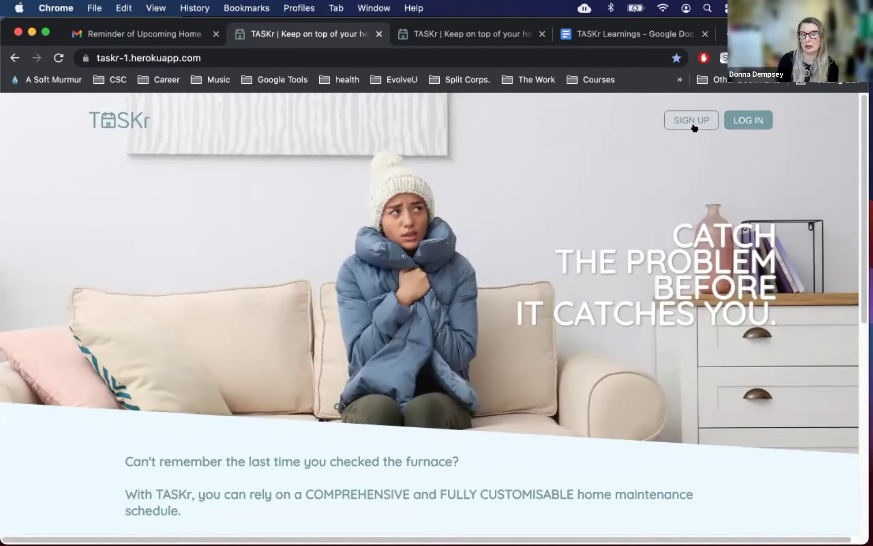
Step: Go from the sign-up page to the login page and log in with the saved demo credentials
{"action": "left_click", "coordinate": [692, 123]}
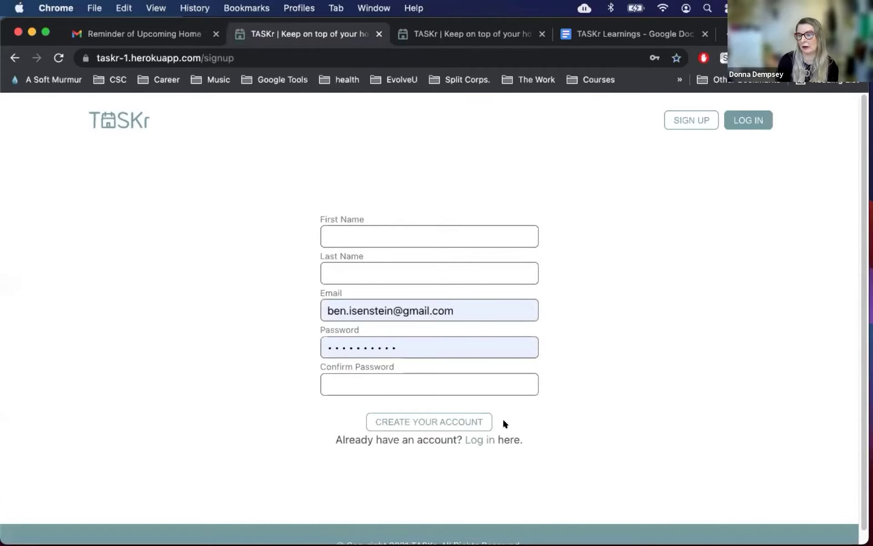
{"action": "left_click", "coordinate": [486, 440]}
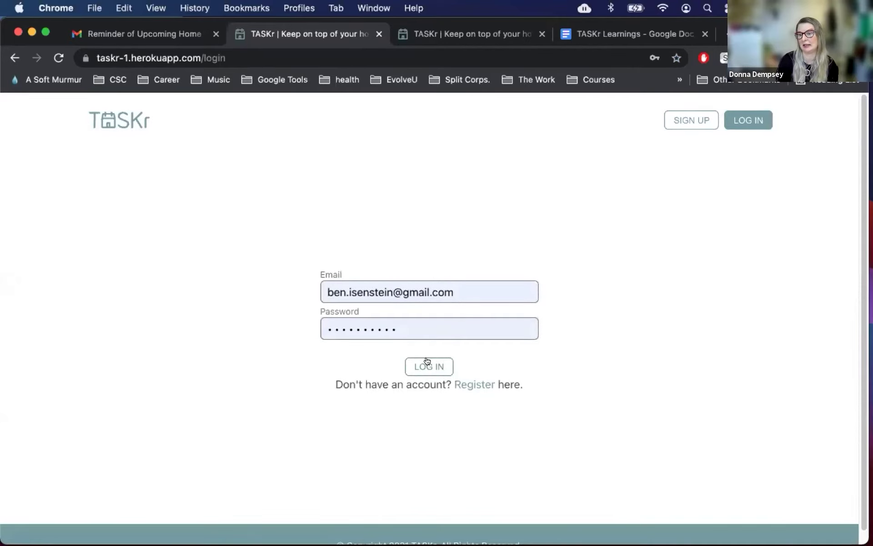
{"action": "left_click", "coordinate": [427, 361]}
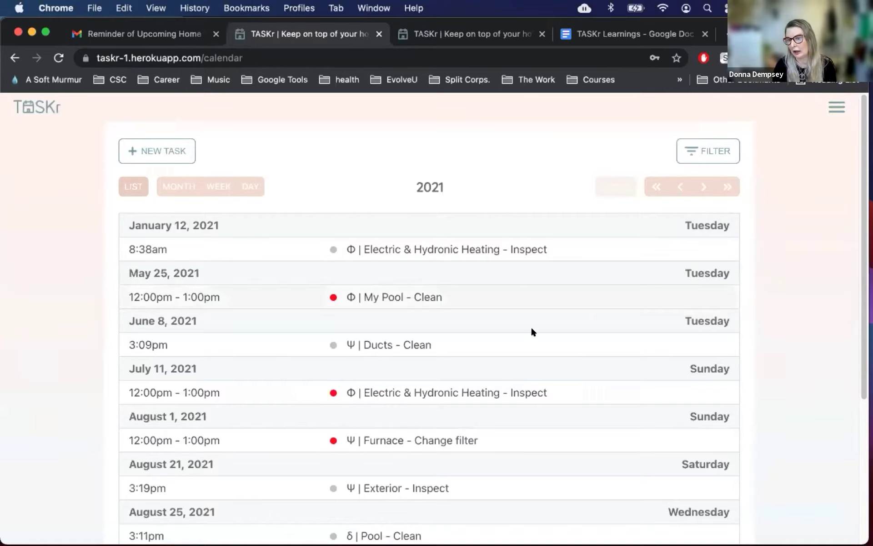
Step: Scroll through the 2021 calendar list of maintenance tasks
{"action": "scroll", "coordinate": [532, 329], "scroll_direction": "down", "scroll_amount": 5}
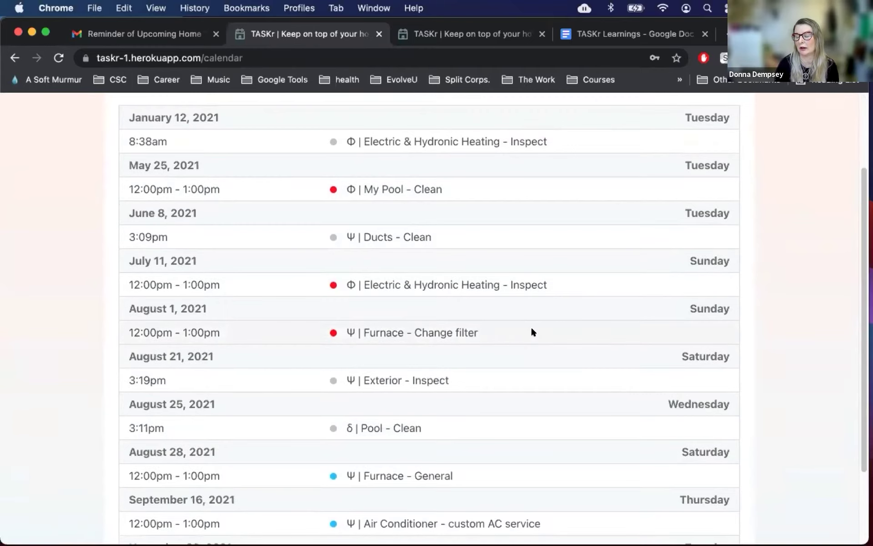
{"action": "scroll", "coordinate": [400, 371], "scroll_direction": "down", "scroll_amount": 1}
{"action": "scroll", "coordinate": [391, 369], "scroll_direction": "down", "scroll_amount": 1}
{"action": "scroll", "coordinate": [374, 370], "scroll_direction": "down", "scroll_amount": 1}
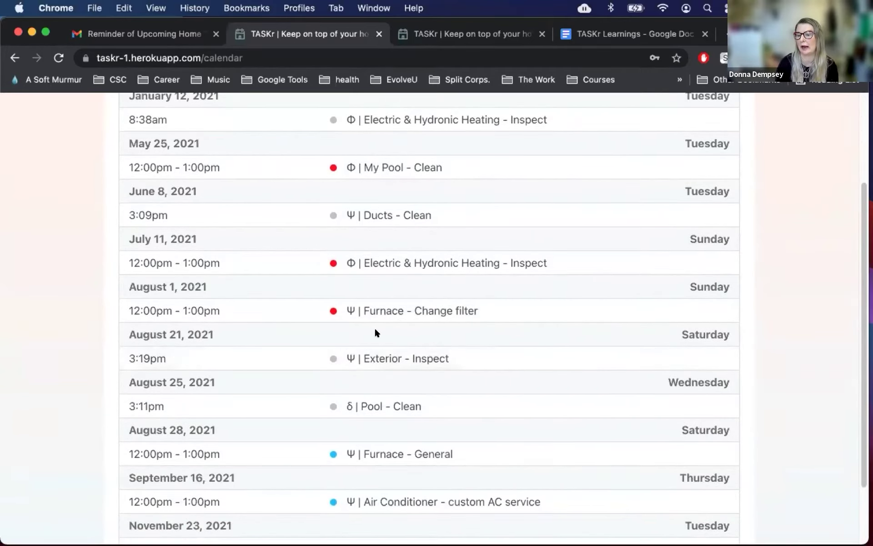
{"action": "scroll", "coordinate": [374, 343], "scroll_direction": "down", "scroll_amount": 3}
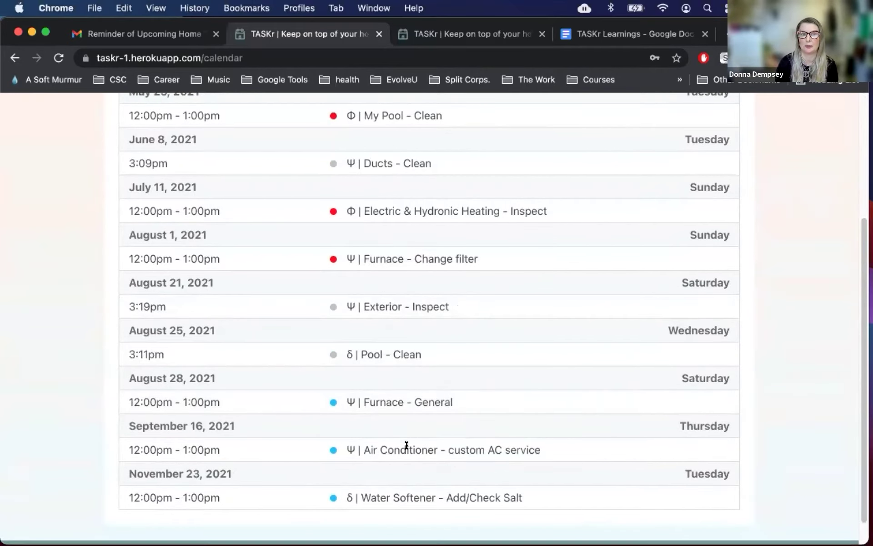
{"action": "scroll", "coordinate": [414, 427], "scroll_direction": "down", "scroll_amount": 1}
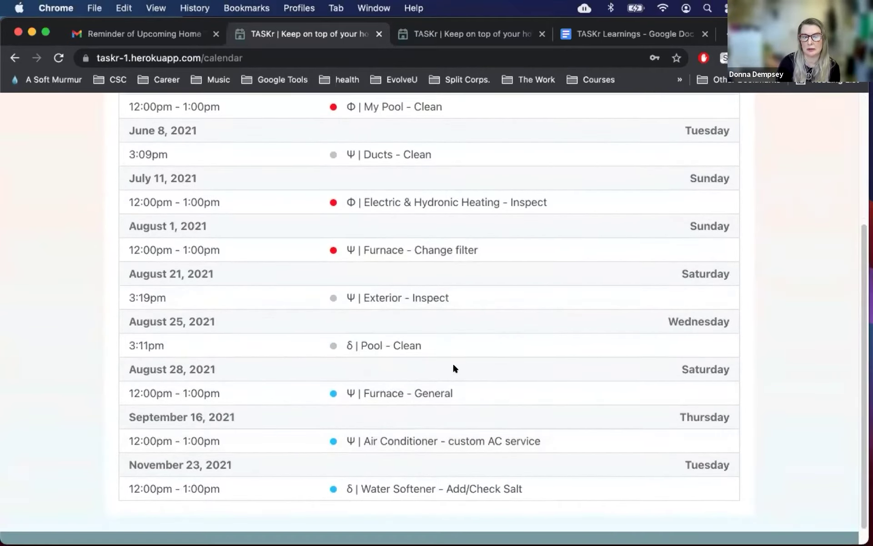
{"action": "scroll", "coordinate": [453, 367], "scroll_direction": "up", "scroll_amount": 1}
{"action": "scroll", "coordinate": [475, 353], "scroll_direction": "up", "scroll_amount": 4}
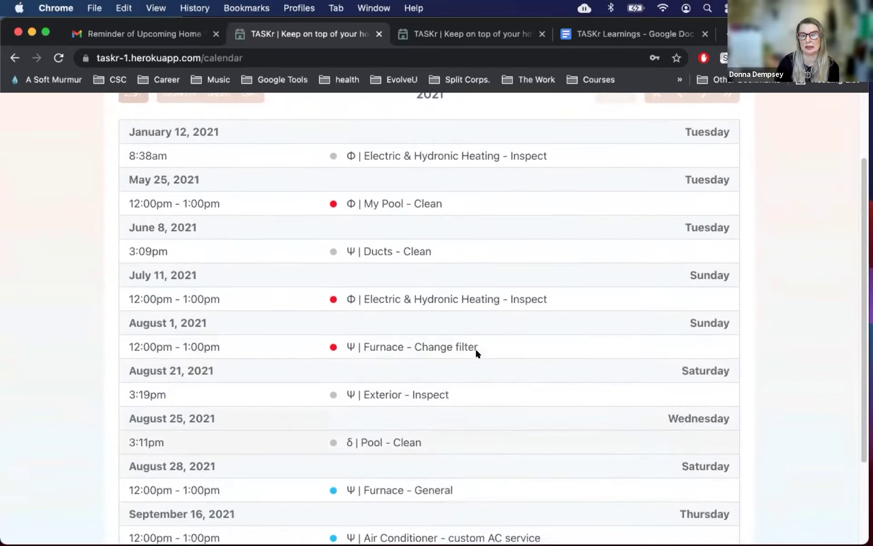
Step: Preview the page in the DevTools device toolbar, trying iPhone 5/SE then iPhone 6/7/8
{"action": "key", "text": "super+alt+i"}
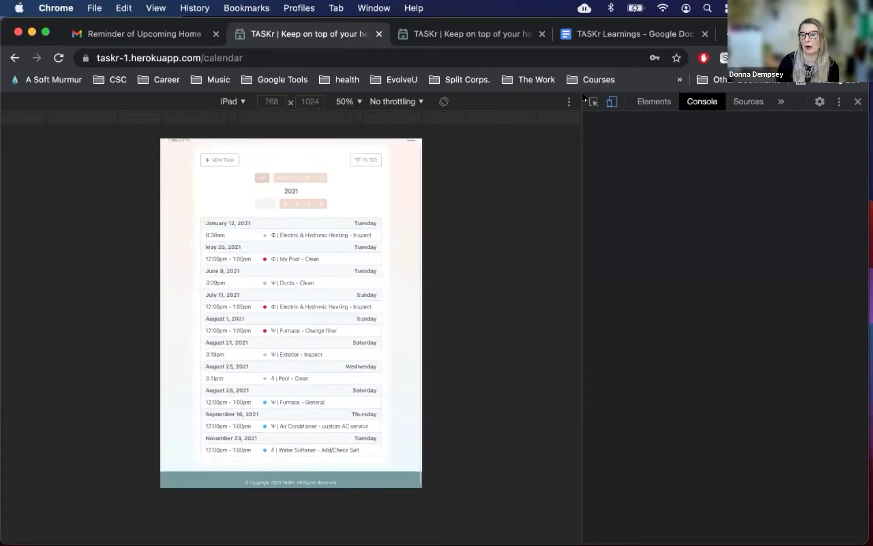
{"action": "left_click", "coordinate": [232, 102]}
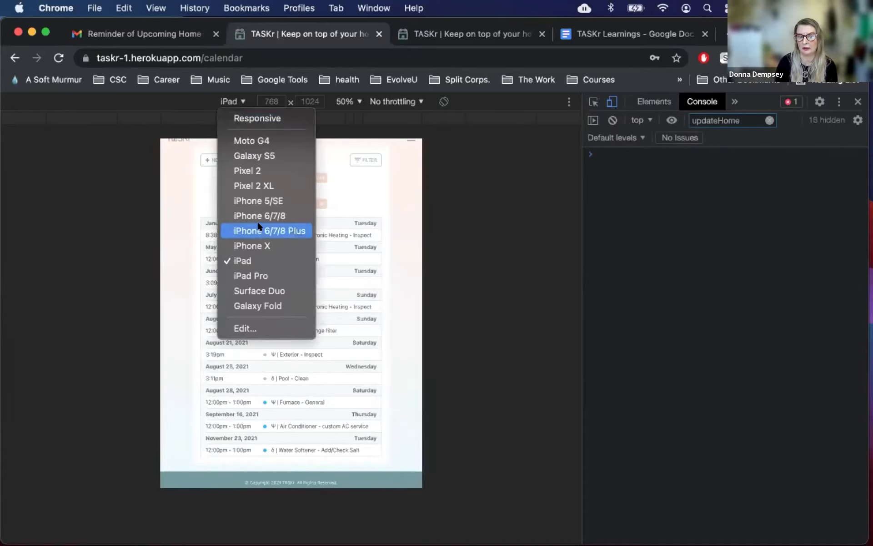
{"action": "left_click", "coordinate": [255, 200]}
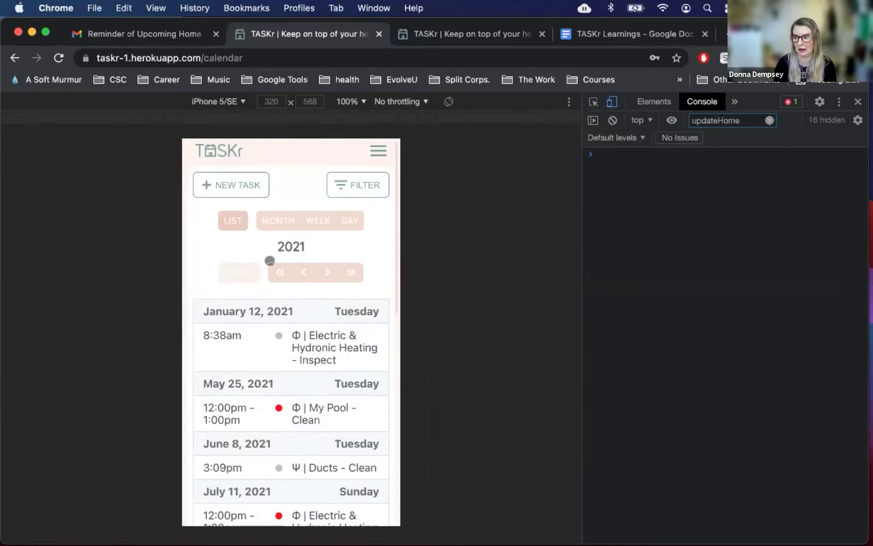
{"action": "left_click", "coordinate": [217, 102]}
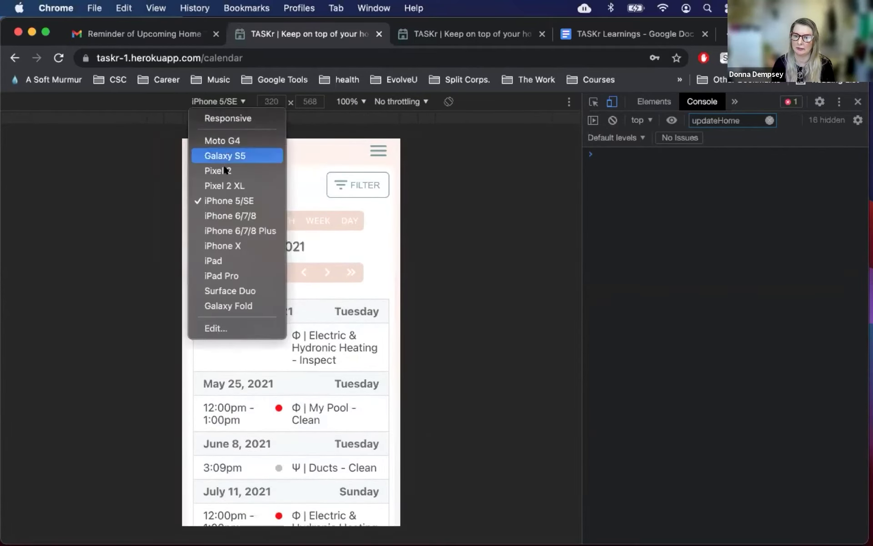
{"action": "left_click", "coordinate": [219, 214]}
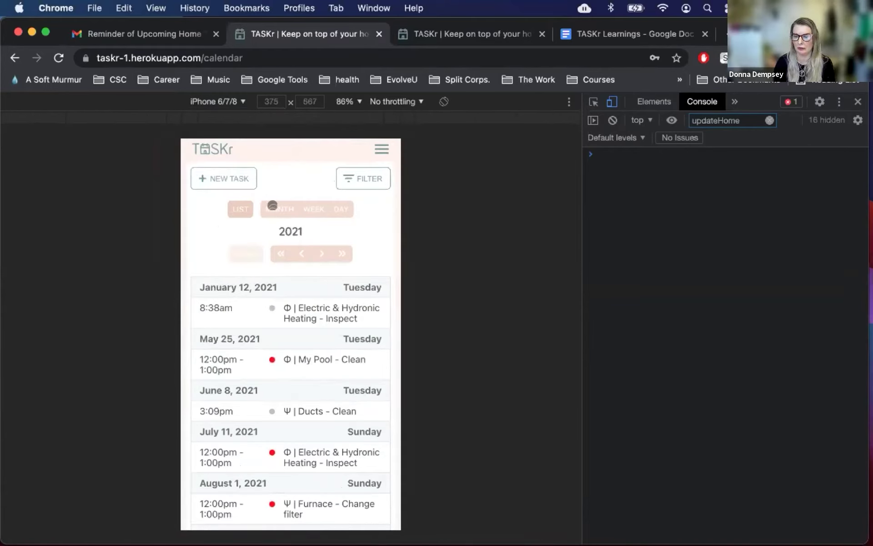
Step: Try the month, week and May 25, 2021 day views, then return to the task list
{"action": "left_click", "coordinate": [273, 205]}
{"action": "left_click", "coordinate": [310, 203]}
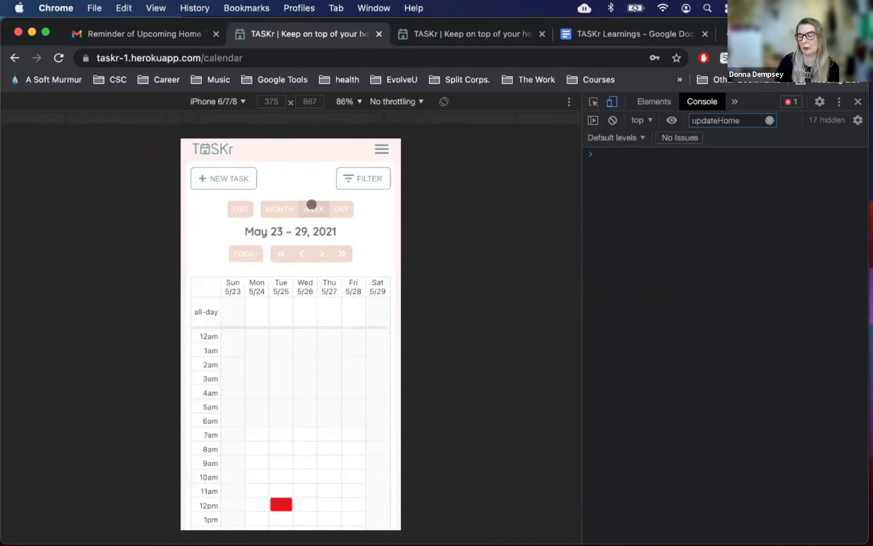
{"action": "left_click", "coordinate": [341, 208]}
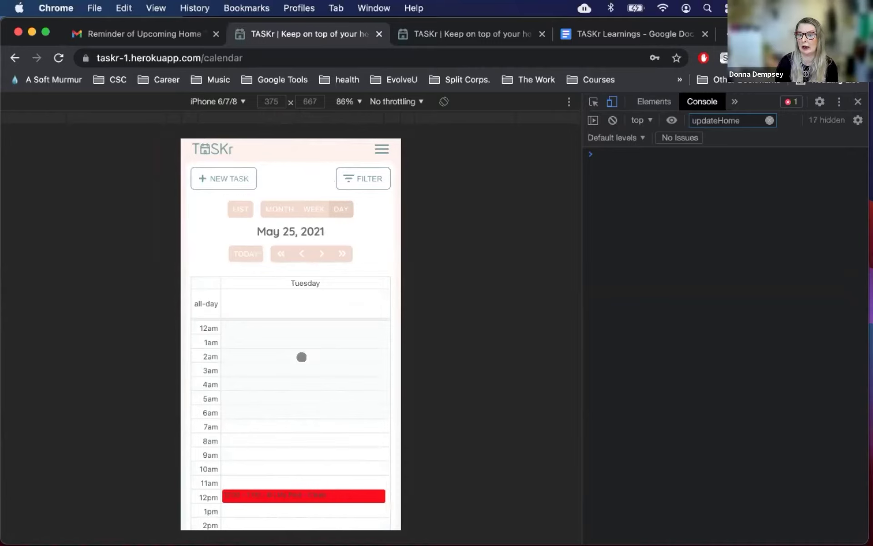
{"action": "scroll", "coordinate": [302, 357], "scroll_direction": "down", "scroll_amount": 1}
{"action": "scroll", "coordinate": [282, 191], "scroll_direction": "up", "scroll_amount": 1}
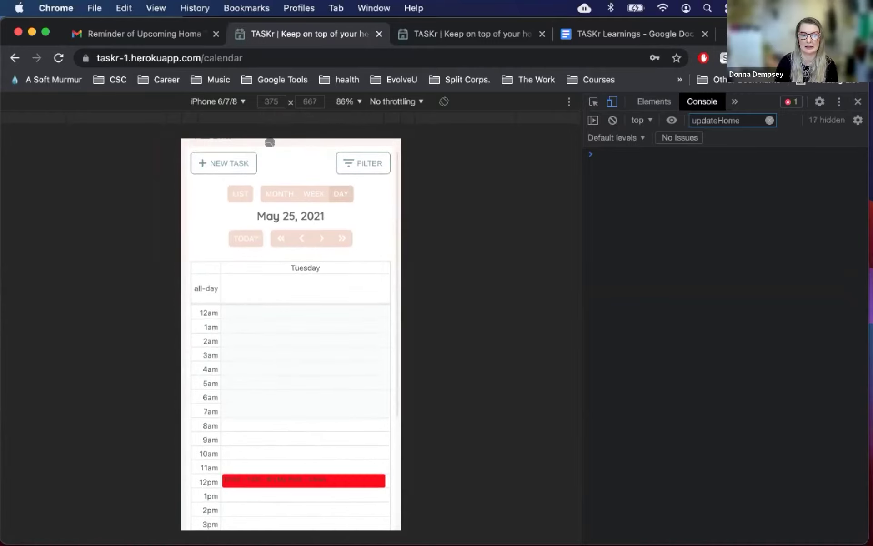
{"action": "left_click", "coordinate": [257, 186]}
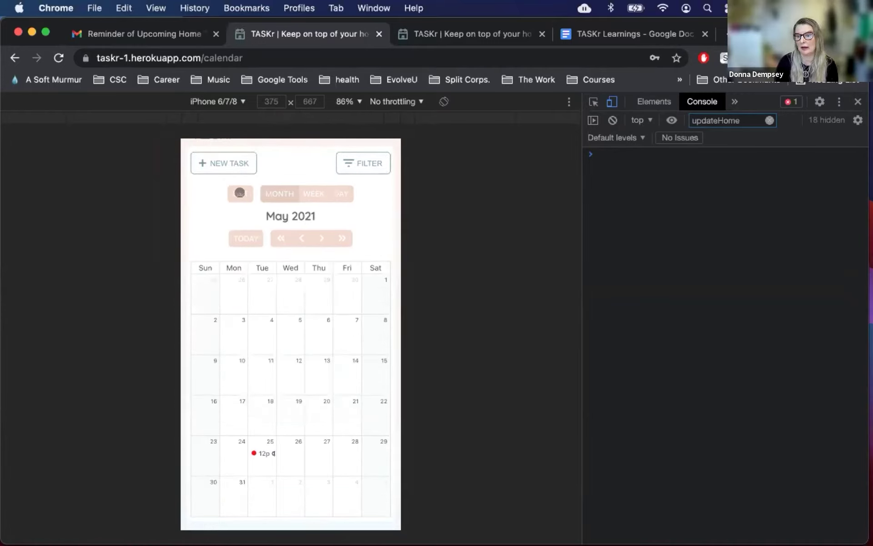
{"action": "left_click", "coordinate": [239, 192]}
{"action": "scroll", "coordinate": [356, 347], "scroll_direction": "up", "scroll_amount": 1}
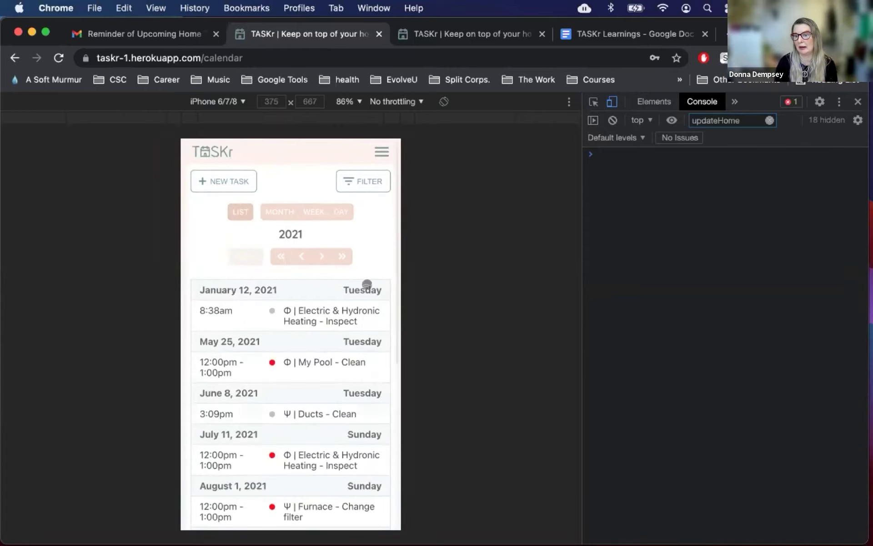
Step: Filter the calendar list to hide completed tasks
{"action": "left_click", "coordinate": [366, 175]}
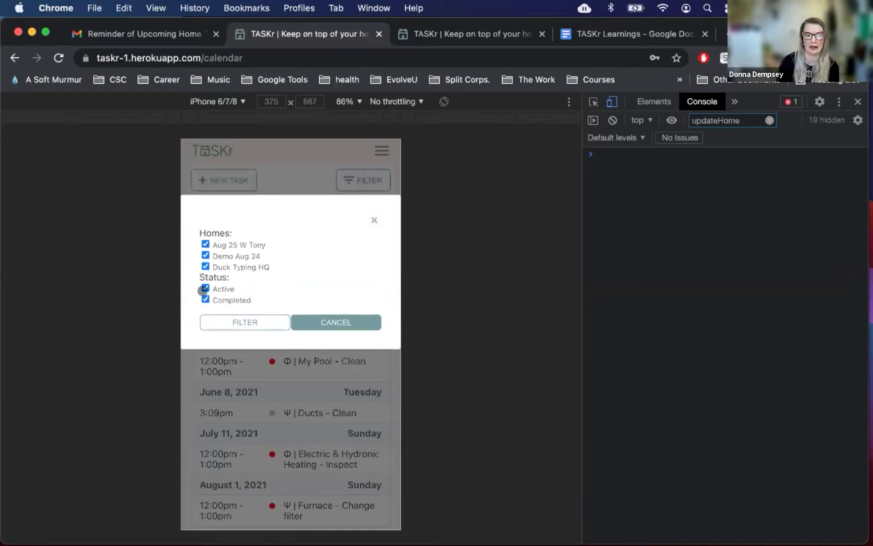
{"action": "left_click", "coordinate": [203, 297]}
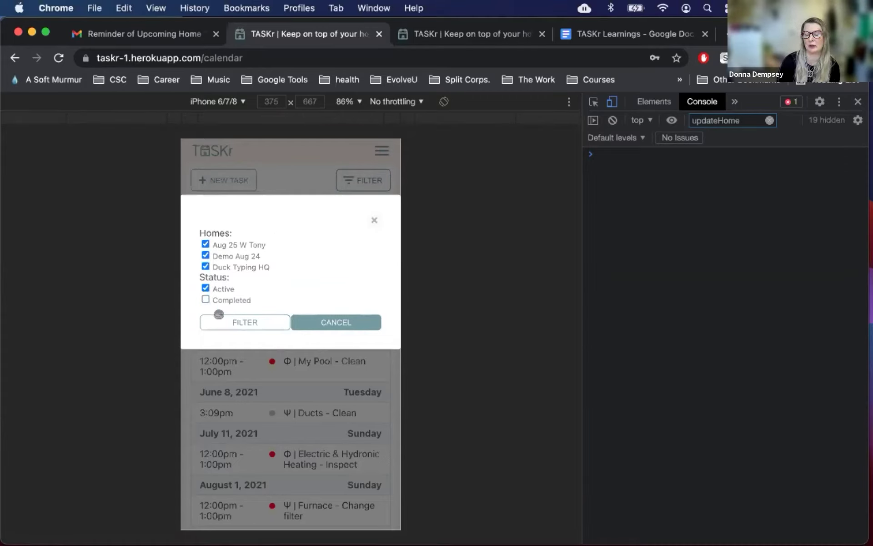
{"action": "left_click", "coordinate": [218, 321]}
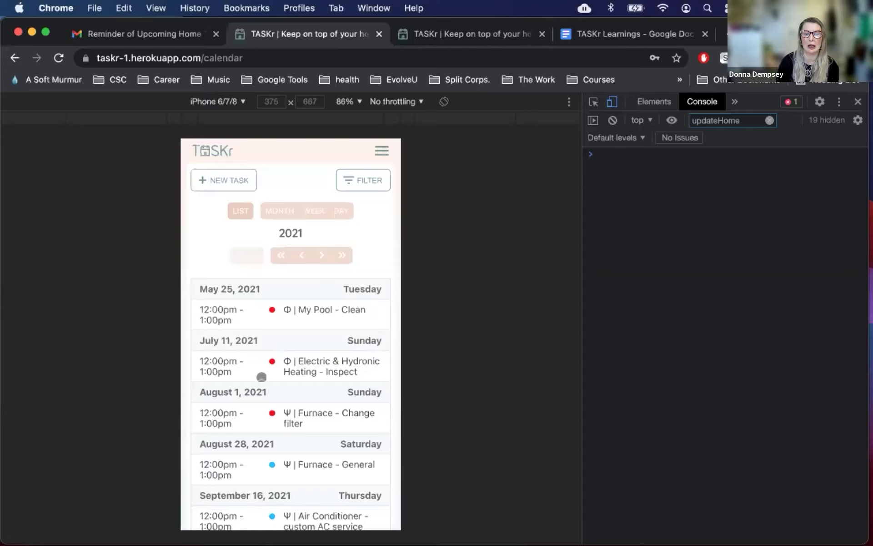
{"action": "scroll", "coordinate": [262, 376], "scroll_direction": "down", "scroll_amount": 3}
{"action": "scroll", "coordinate": [263, 377], "scroll_direction": "up", "scroll_amount": 3}
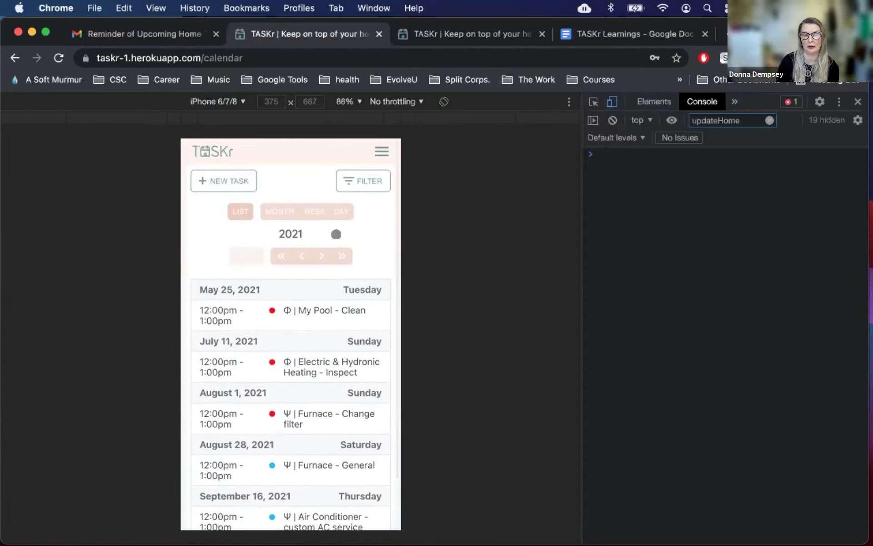
Step: Re-include completed tasks in the filter and close the DevTools device preview
{"action": "left_click", "coordinate": [362, 181]}
{"action": "left_click", "coordinate": [203, 295]}
{"action": "left_click", "coordinate": [226, 319]}
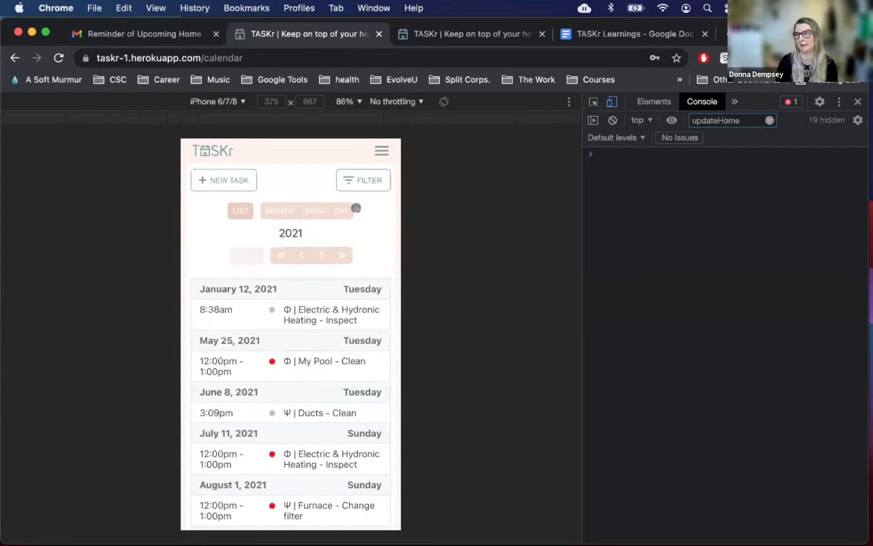
{"action": "key", "text": "super+alt+i"}
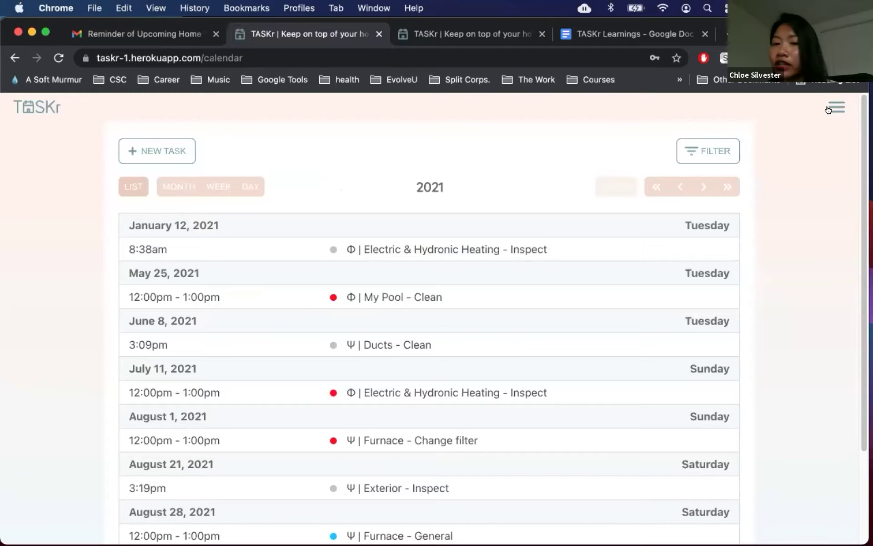
Step: Start a new home from the Homes list, nicknamed Whitehouse with the Δ icon
{"action": "left_click", "coordinate": [836, 109]}
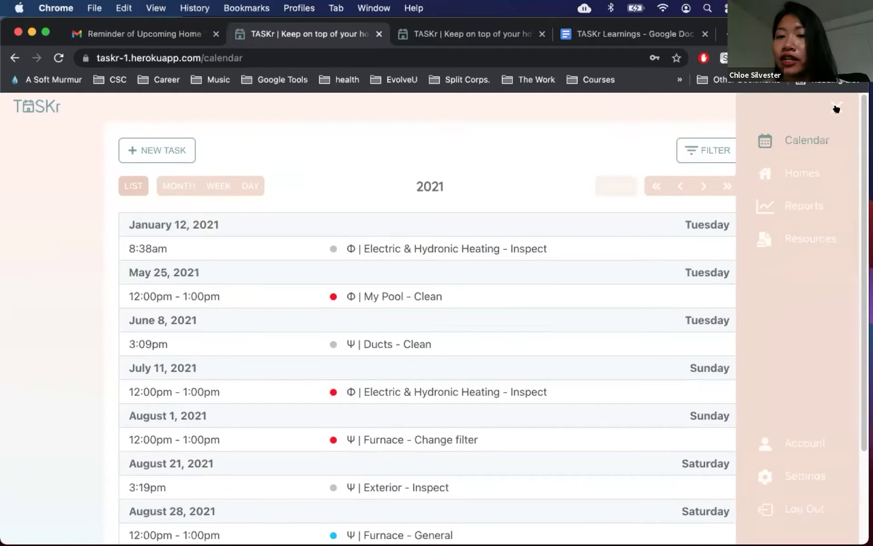
{"action": "left_click", "coordinate": [786, 171]}
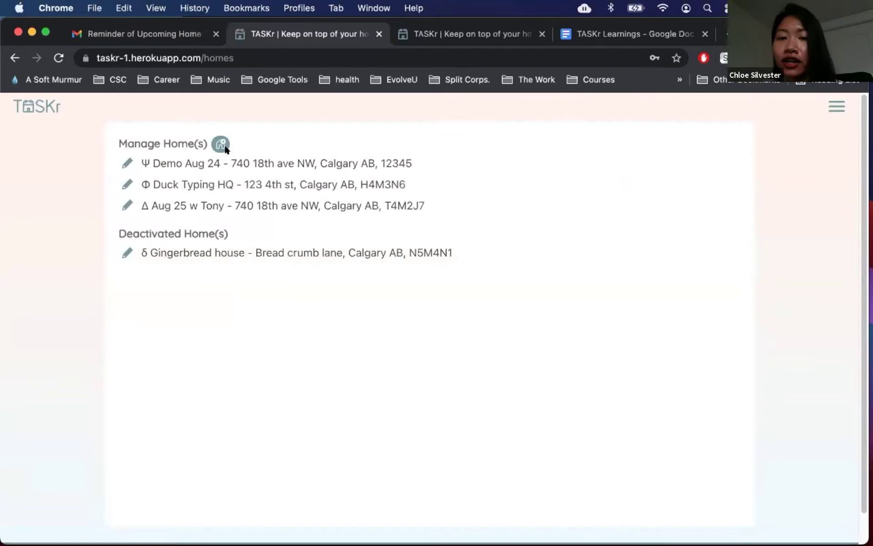
{"action": "left_click", "coordinate": [220, 144]}
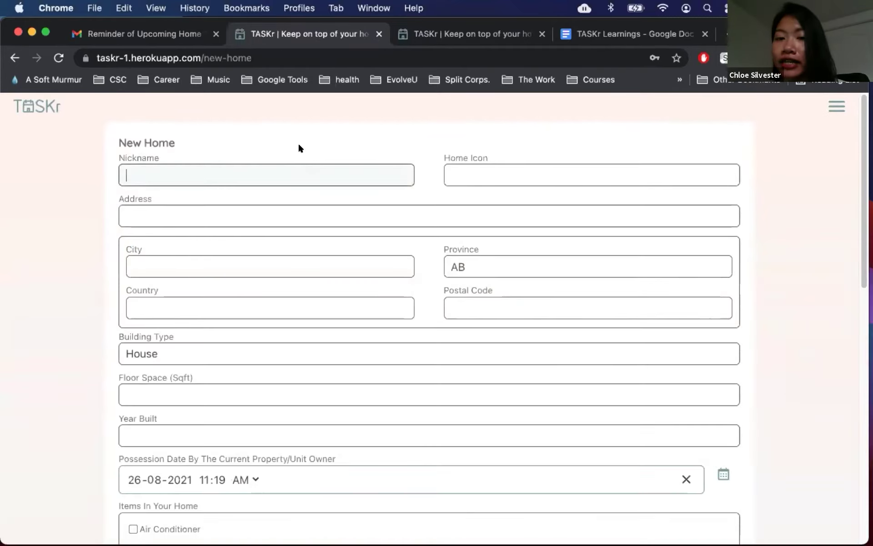
{"action": "type", "text": "Whitehouse"}
{"action": "left_click", "coordinate": [447, 173]}
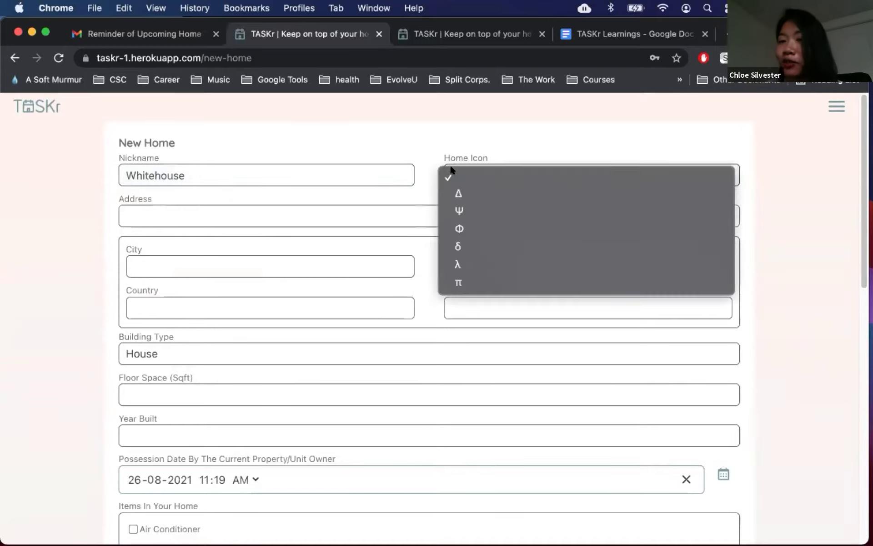
{"action": "left_click", "coordinate": [462, 193]}
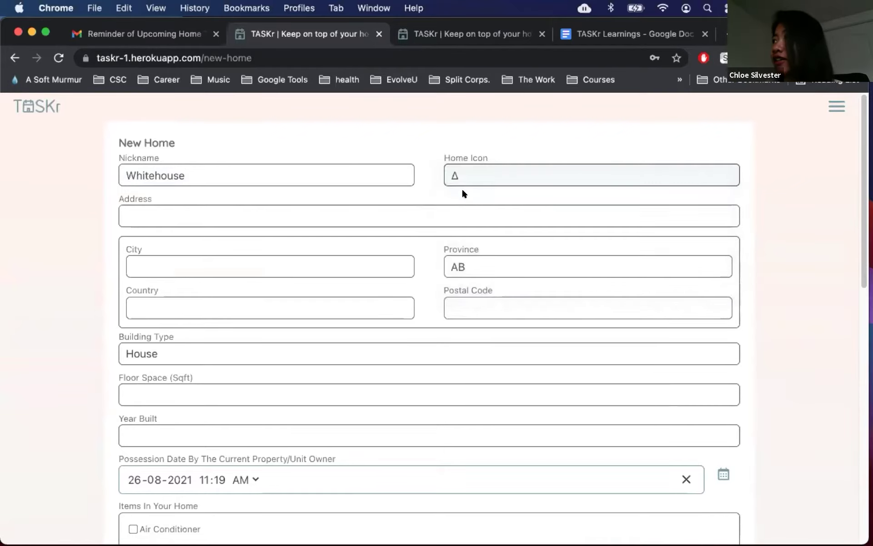
Step: Enter the home's street address and postal code, autofilling city, province and country
{"action": "left_click", "coordinate": [411, 212]}
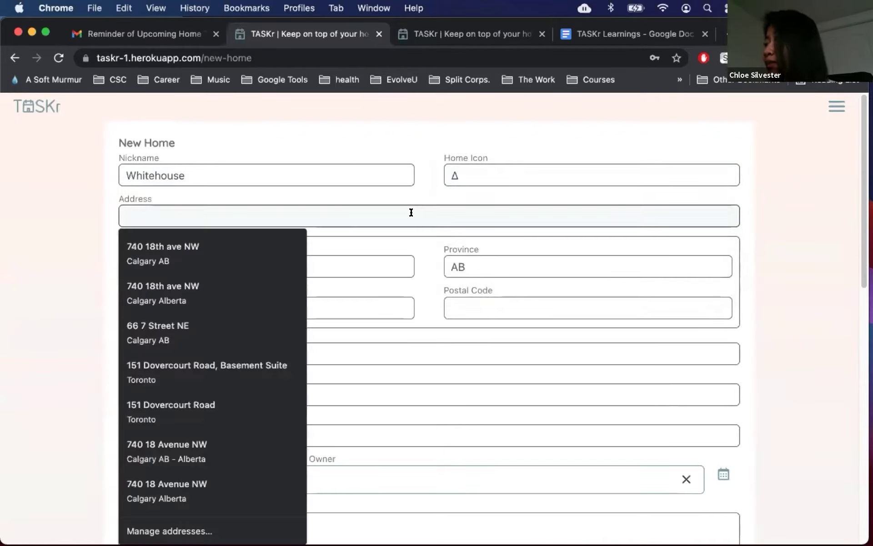
{"action": "type", "text": "1 Presidential Road"}
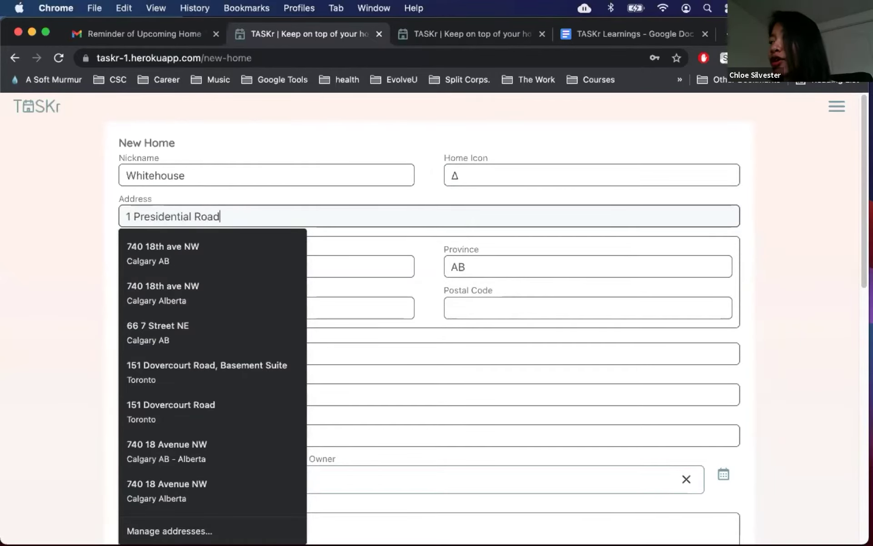
{"action": "type", "text": " NW"}
{"action": "left_click", "coordinate": [422, 247]}
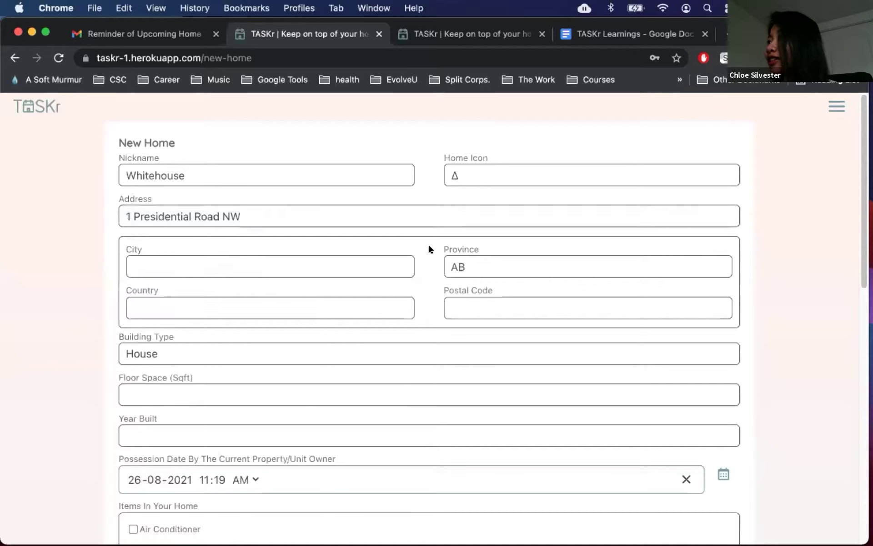
{"action": "left_click", "coordinate": [357, 264]}
{"action": "left_click", "coordinate": [318, 294]}
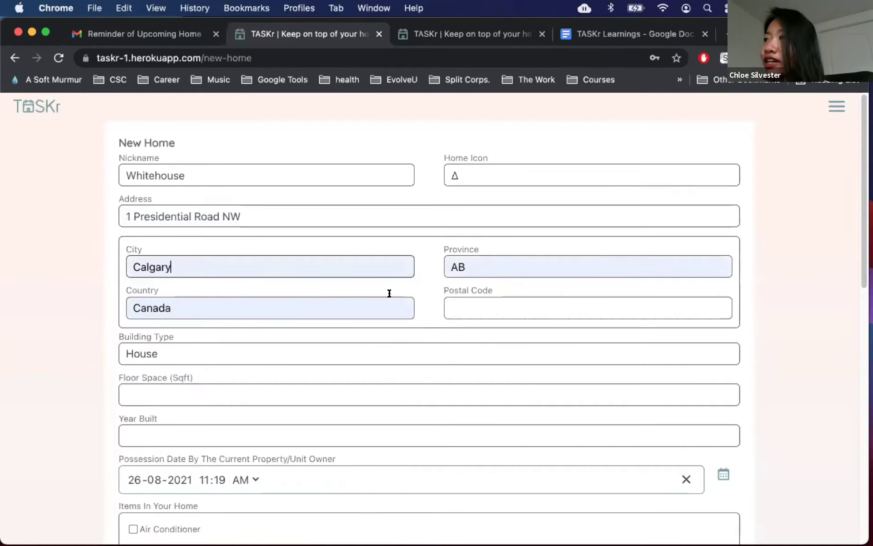
{"action": "left_click", "coordinate": [475, 302]}
{"action": "type", "text": "H2M5K1"}
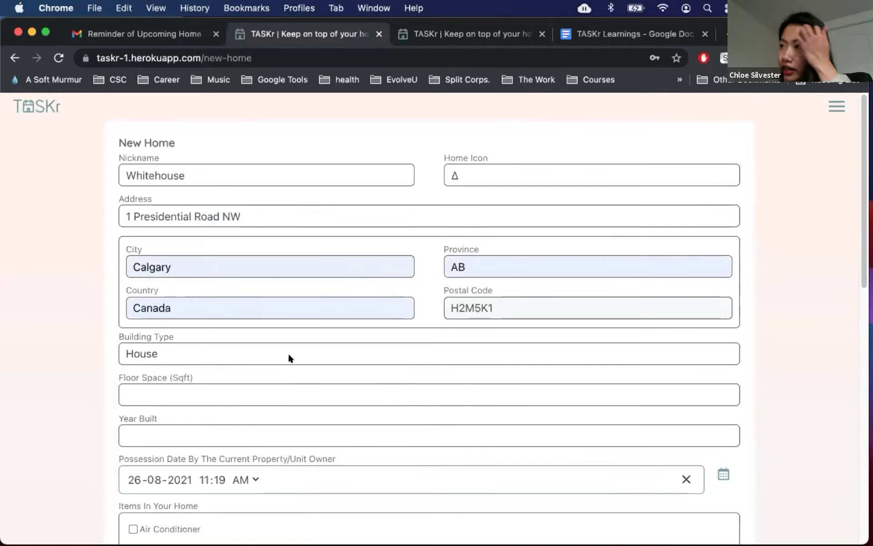
Step: Keep building type House and set floor space 55000 and year built 1792
{"action": "scroll", "coordinate": [288, 353], "scroll_direction": "down", "scroll_amount": 1}
{"action": "left_click", "coordinate": [276, 335]}
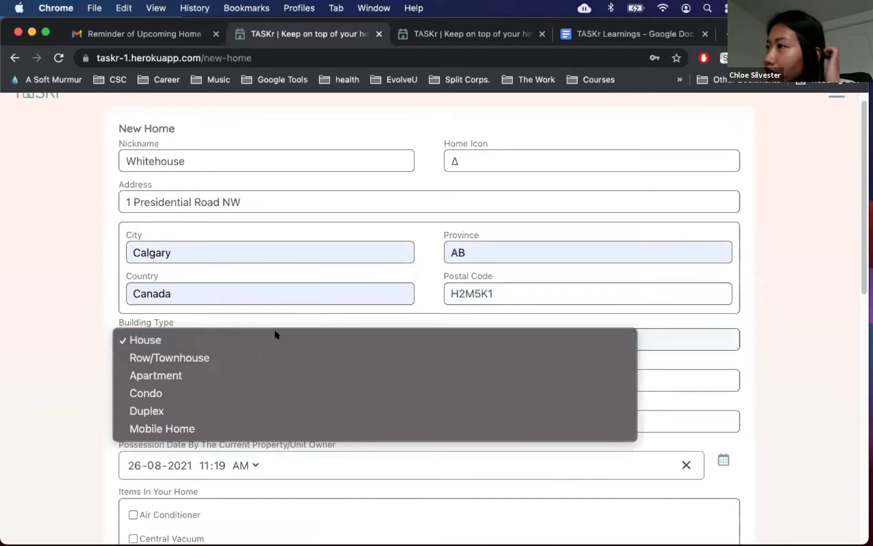
{"action": "left_click", "coordinate": [275, 339]}
{"action": "scroll", "coordinate": [268, 341], "scroll_direction": "down", "scroll_amount": 2}
{"action": "left_click", "coordinate": [261, 338]}
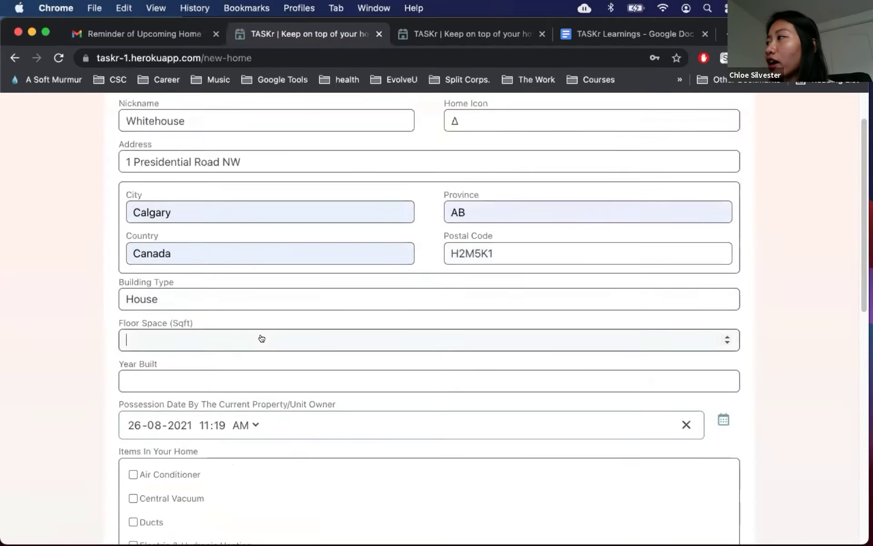
{"action": "type", "text": "55000"}
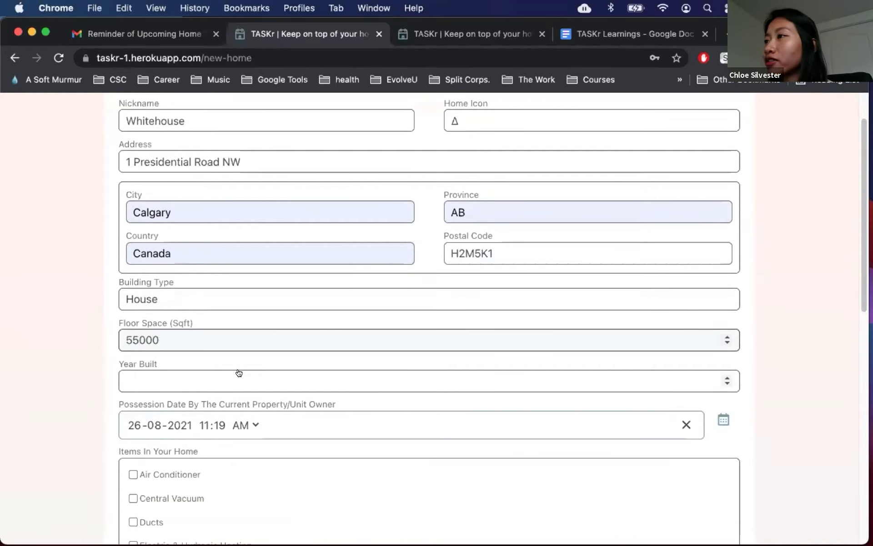
{"action": "left_click", "coordinate": [239, 373]}
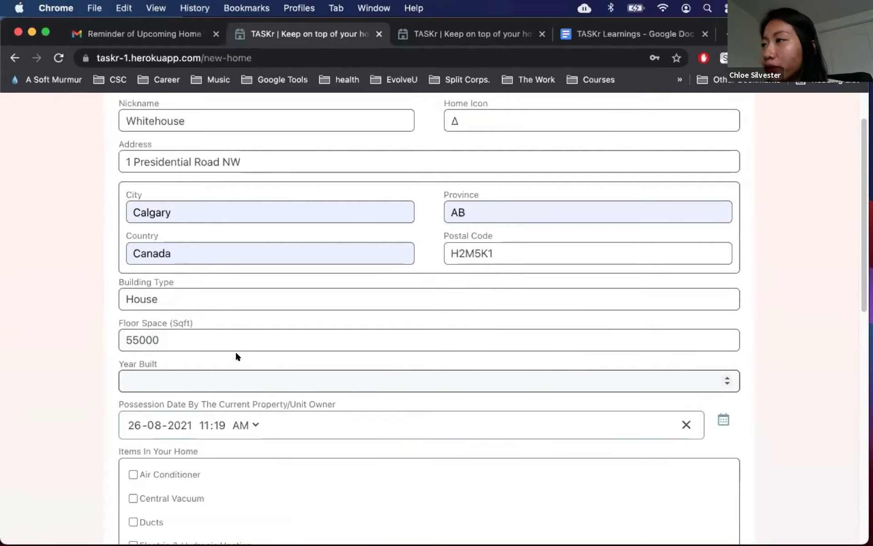
{"action": "type", "text": "1"}
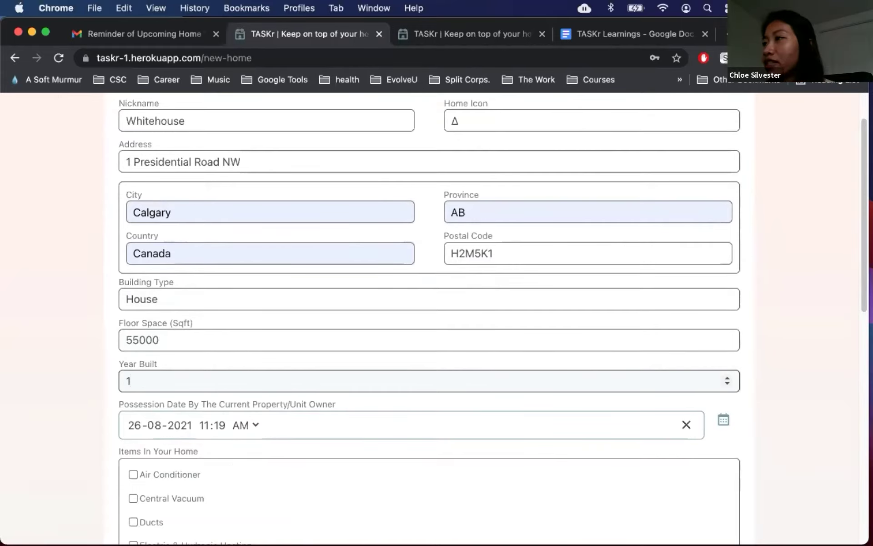
{"action": "type", "text": "792"}
Step: Tick Air Conditioner, Central Vacuum, Ducts, Fireplace-Gas and Landscape as the home's items
{"action": "scroll", "coordinate": [79, 383], "scroll_direction": "down", "scroll_amount": 5}
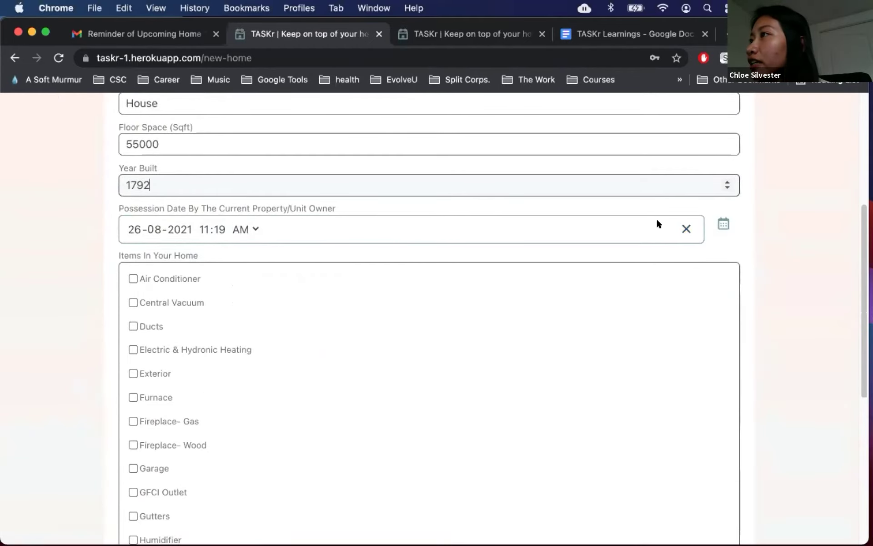
{"action": "scroll", "coordinate": [788, 254], "scroll_direction": "down", "scroll_amount": 1}
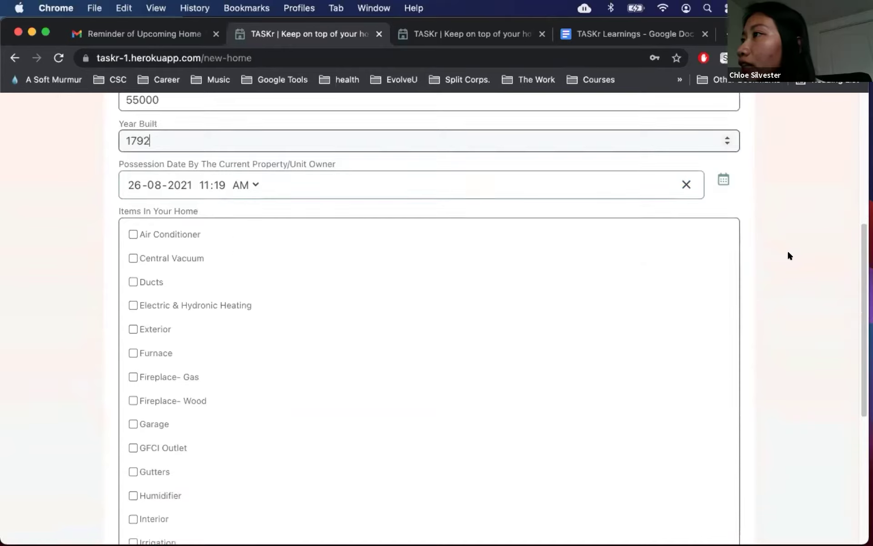
{"action": "scroll", "coordinate": [789, 256], "scroll_direction": "down", "scroll_amount": 1}
{"action": "left_click", "coordinate": [132, 190]}
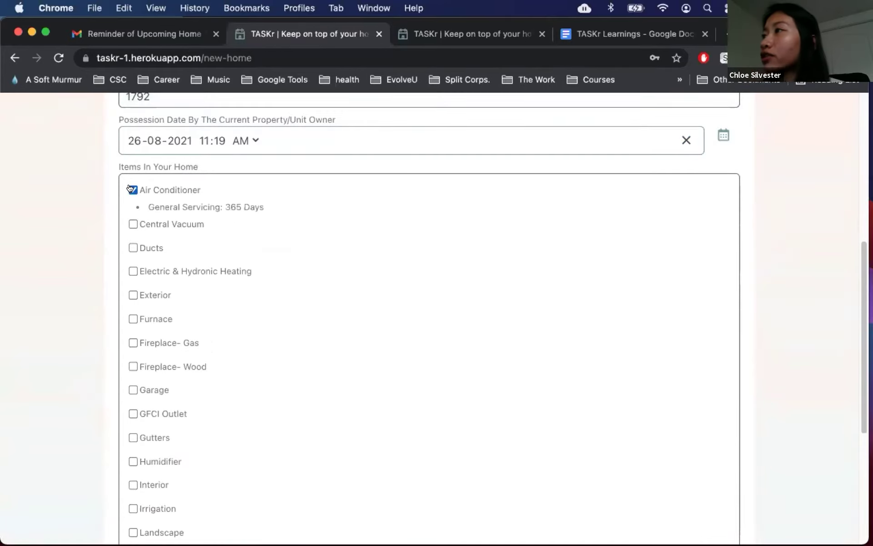
{"action": "left_click", "coordinate": [132, 223]}
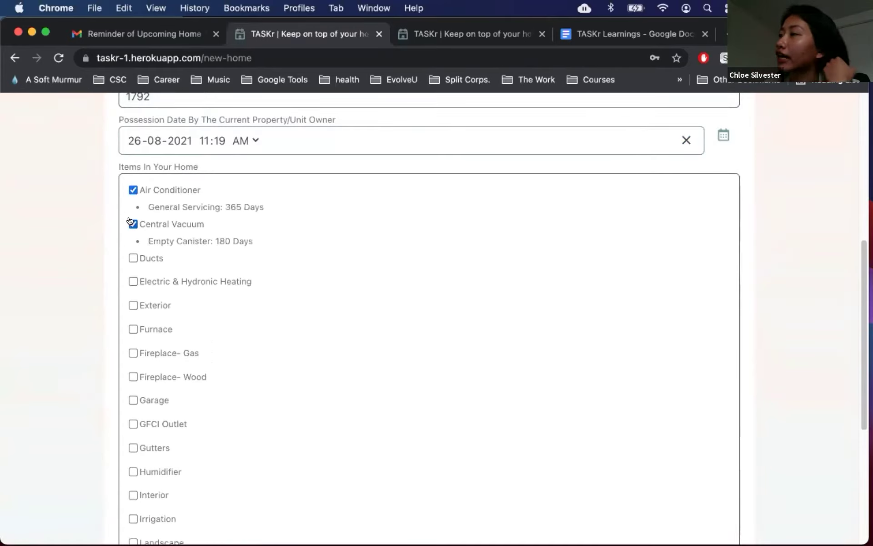
{"action": "left_click", "coordinate": [133, 256]}
{"action": "scroll", "coordinate": [135, 258], "scroll_direction": "down", "scroll_amount": 1}
{"action": "scroll", "coordinate": [135, 258], "scroll_direction": "down", "scroll_amount": 2}
{"action": "left_click", "coordinate": [131, 269]}
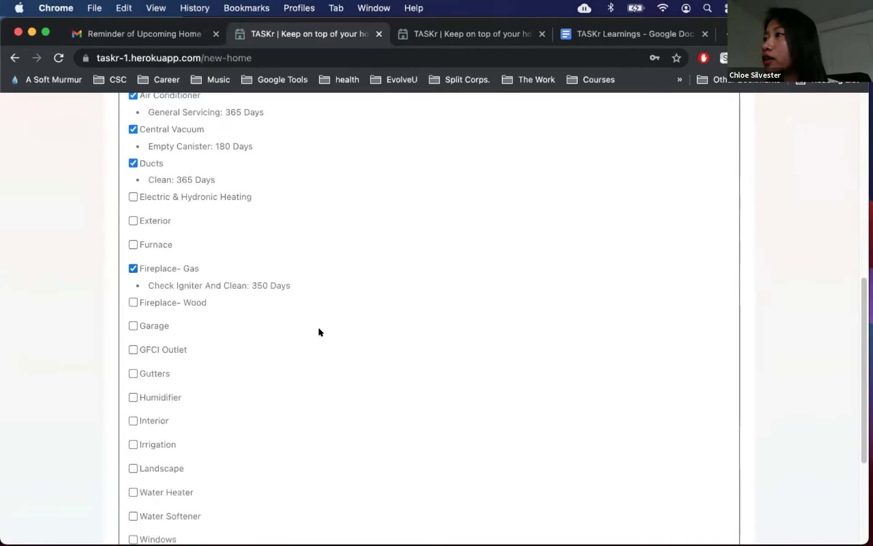
{"action": "scroll", "coordinate": [319, 345], "scroll_direction": "down", "scroll_amount": 1}
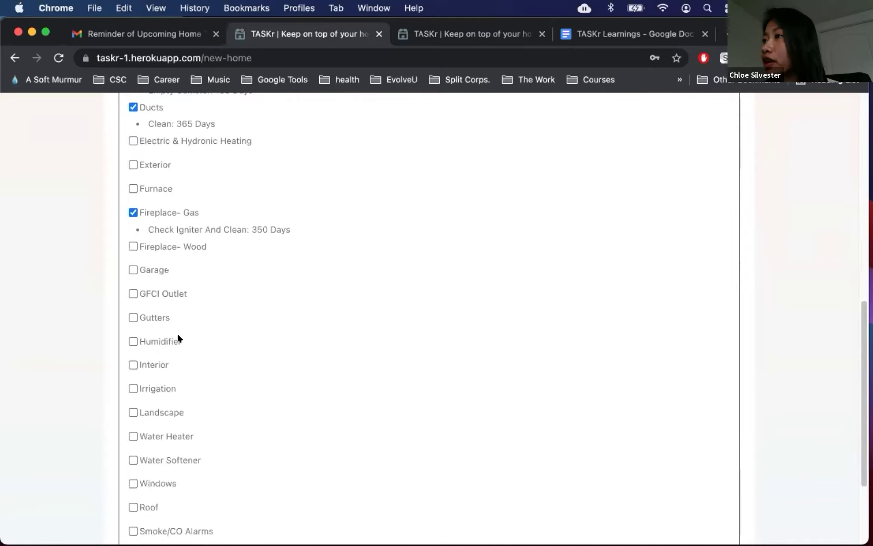
{"action": "left_click", "coordinate": [132, 412]}
{"action": "scroll", "coordinate": [242, 387], "scroll_direction": "down", "scroll_amount": 3}
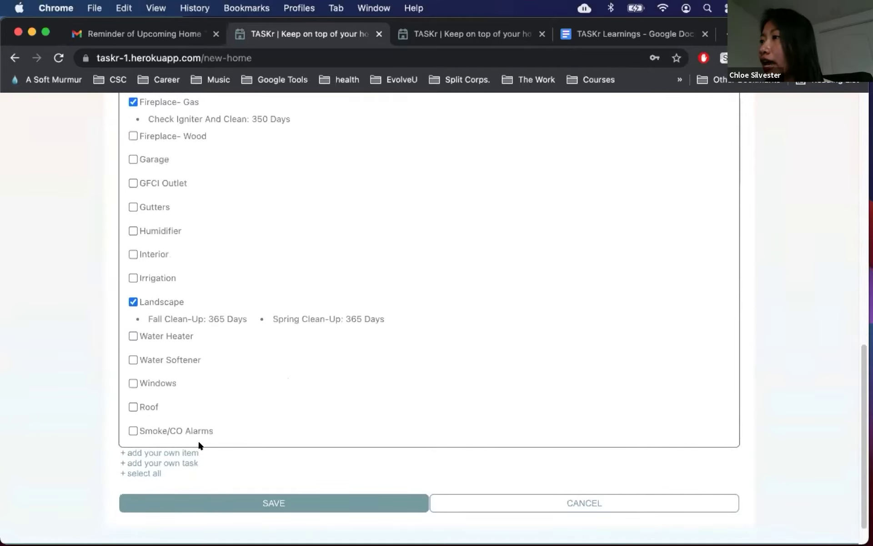
Step: Add a custom item 'Presidential Pool' with a 'Clean' task every 60 days
{"action": "left_click", "coordinate": [182, 452]}
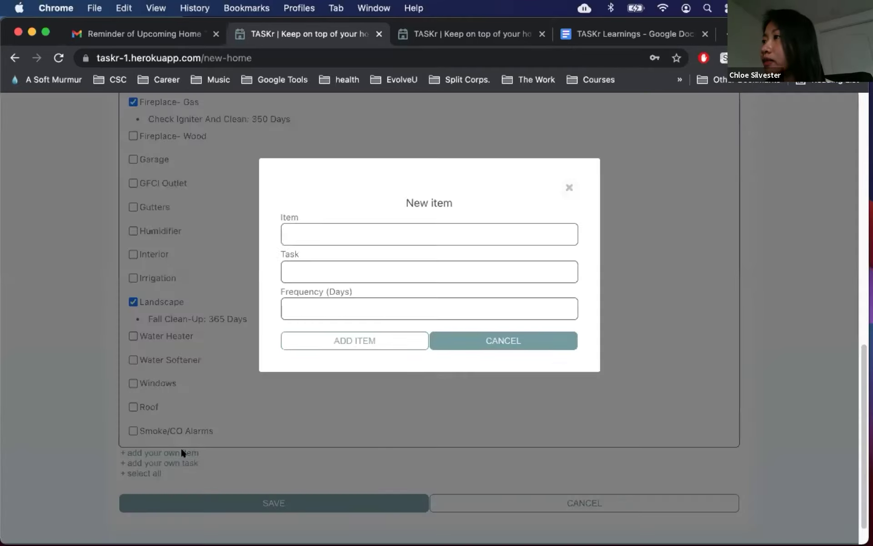
{"action": "left_click", "coordinate": [331, 236]}
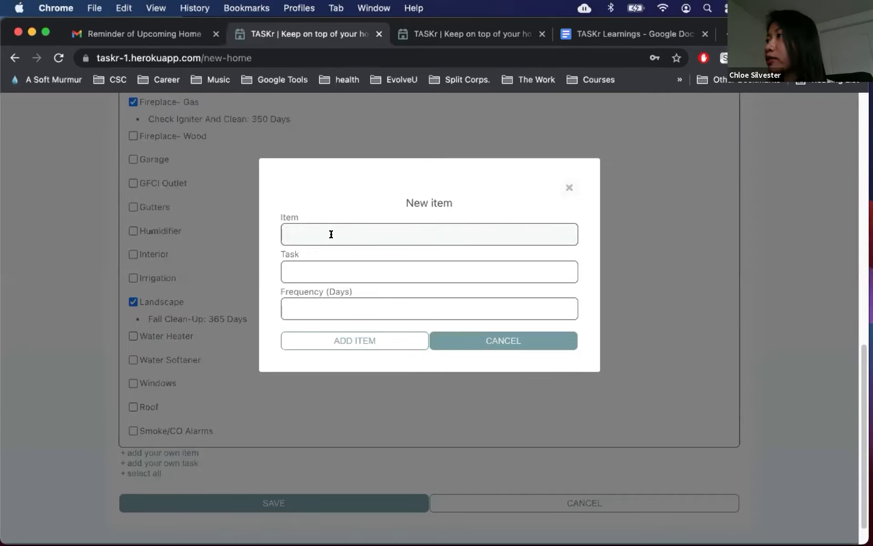
{"action": "type", "text": "Presidential Pool"}
{"action": "key", "text": "Tab"}
{"action": "type", "text": "Clean"}
{"action": "key", "text": "Tab"}
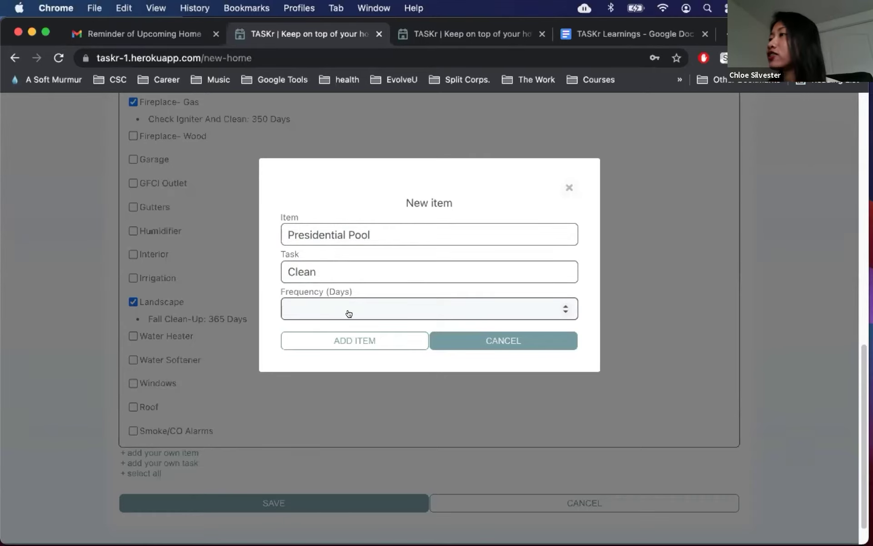
{"action": "type", "text": "60"}
{"action": "left_click", "coordinate": [339, 347]}
Step: Open the Presidential Pool item and Clean task editors and close both without changes
{"action": "scroll", "coordinate": [333, 445], "scroll_direction": "down", "scroll_amount": 2}
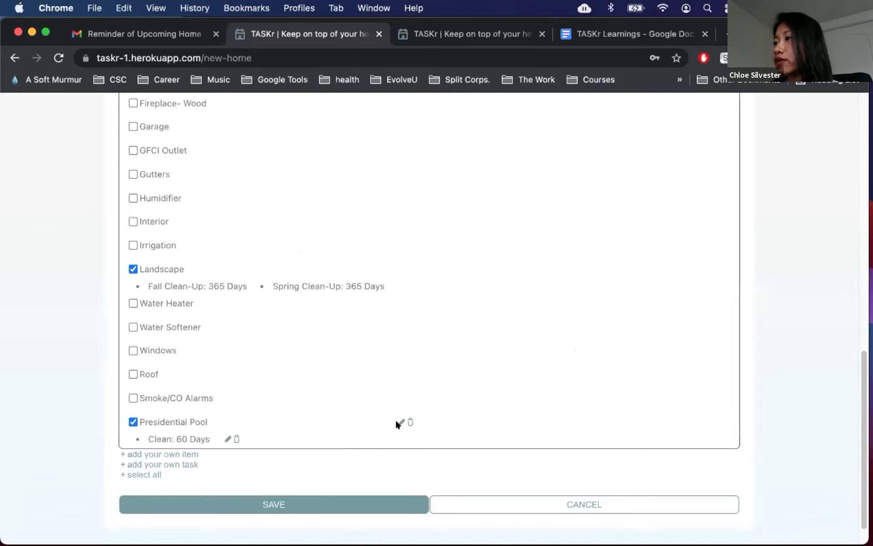
{"action": "left_click", "coordinate": [396, 420]}
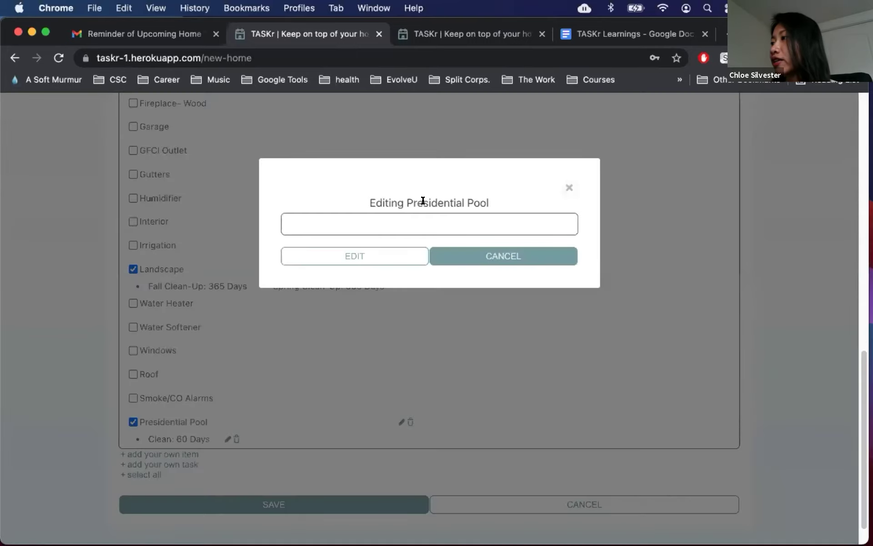
{"action": "left_click", "coordinate": [450, 255]}
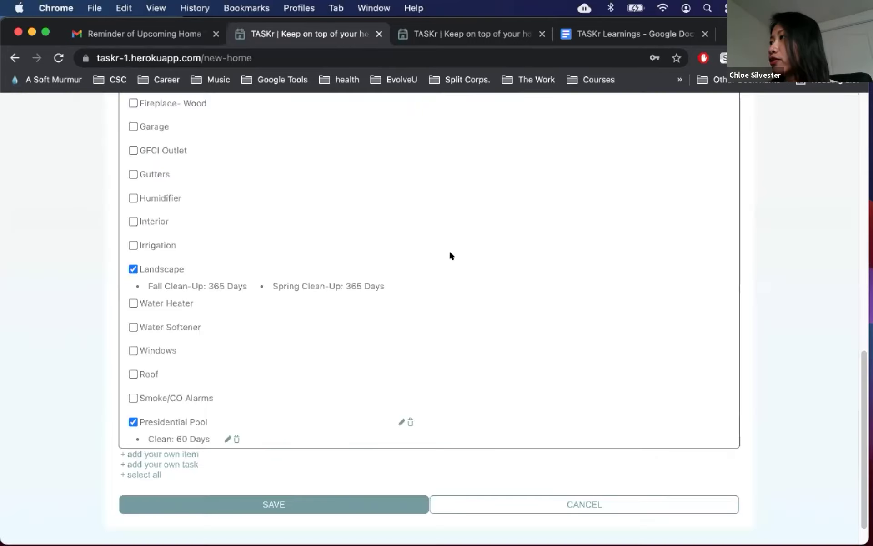
{"action": "left_click", "coordinate": [226, 439]}
{"action": "left_click", "coordinate": [493, 304]}
{"action": "scroll", "coordinate": [263, 473], "scroll_direction": "down", "scroll_amount": 1}
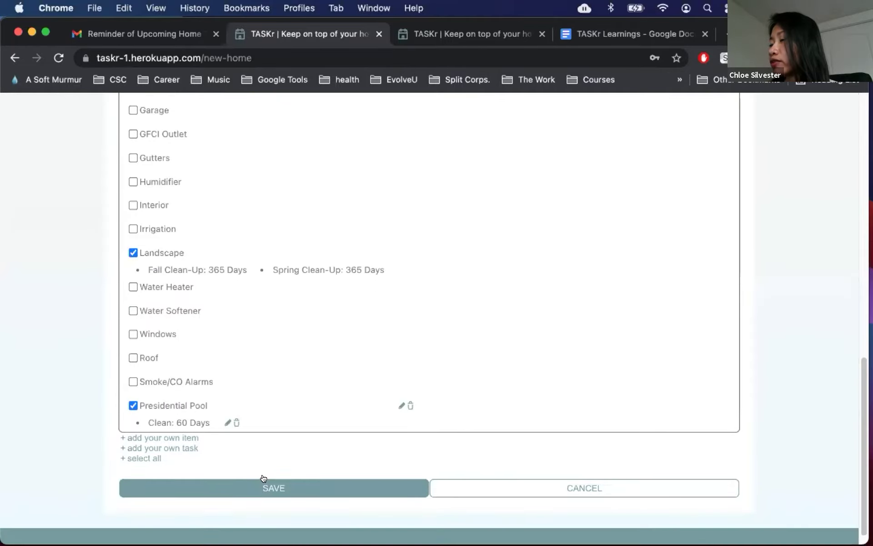
Step: Save the Whitehouse home, then open Aug 25 w Tony and cancel its deactivation
{"action": "left_click", "coordinate": [261, 489]}
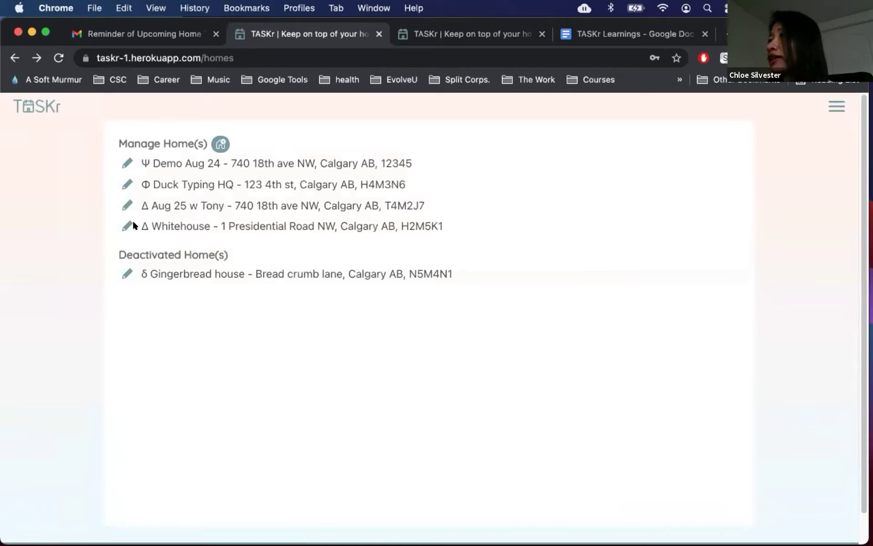
{"action": "left_click", "coordinate": [127, 203]}
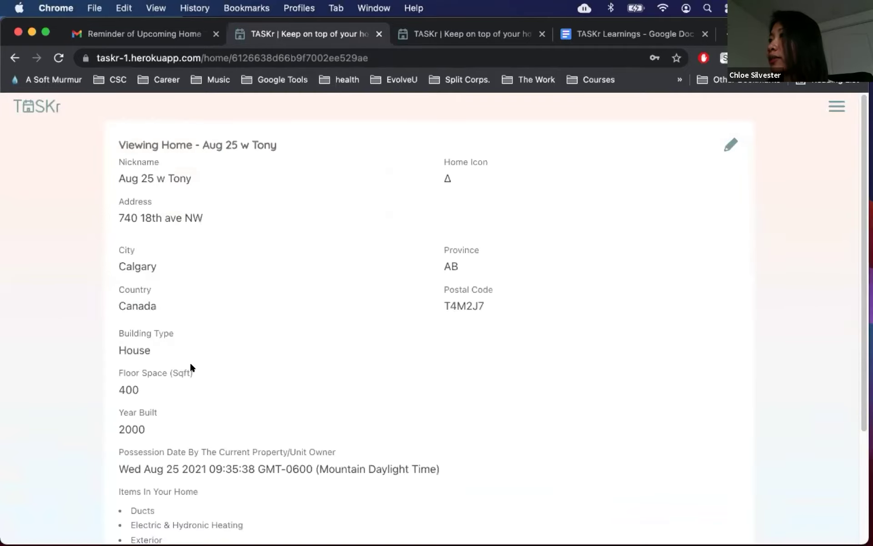
{"action": "scroll", "coordinate": [190, 362], "scroll_direction": "down", "scroll_amount": 5}
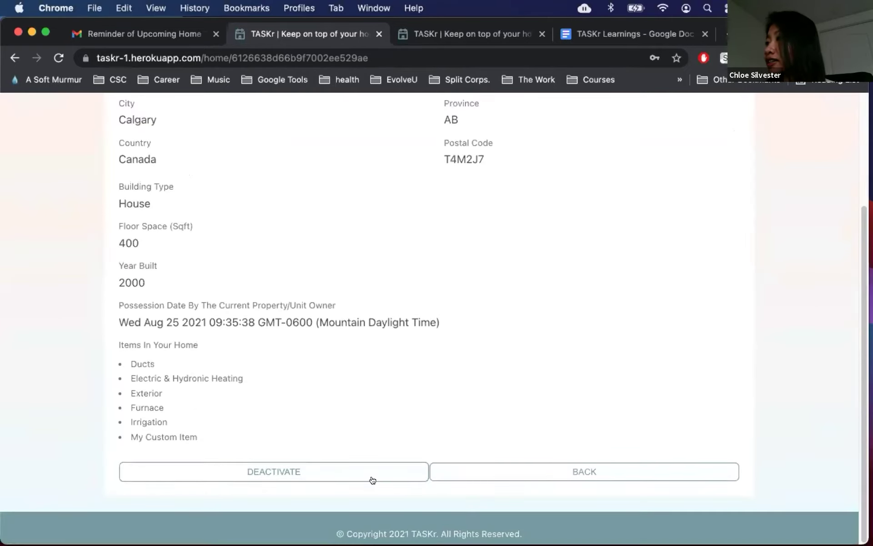
{"action": "left_click", "coordinate": [401, 473]}
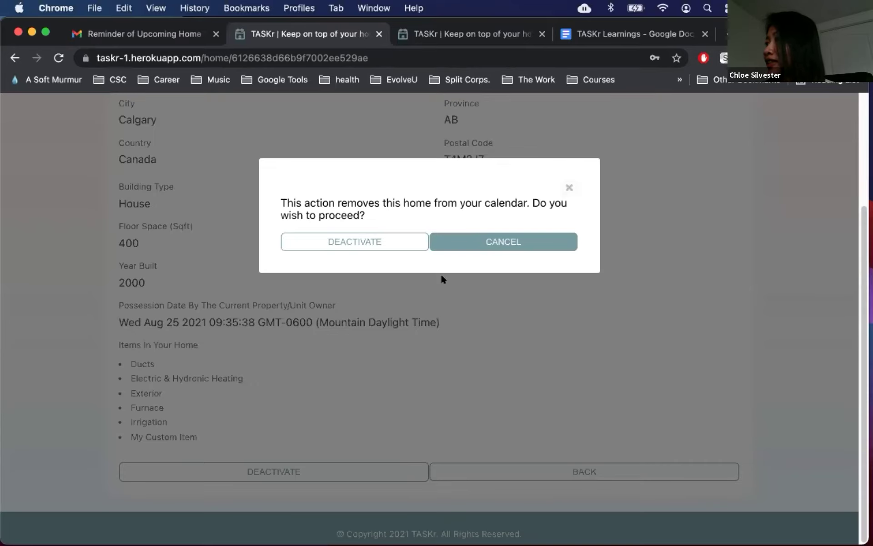
{"action": "left_click", "coordinate": [461, 236]}
{"action": "left_click", "coordinate": [455, 463]}
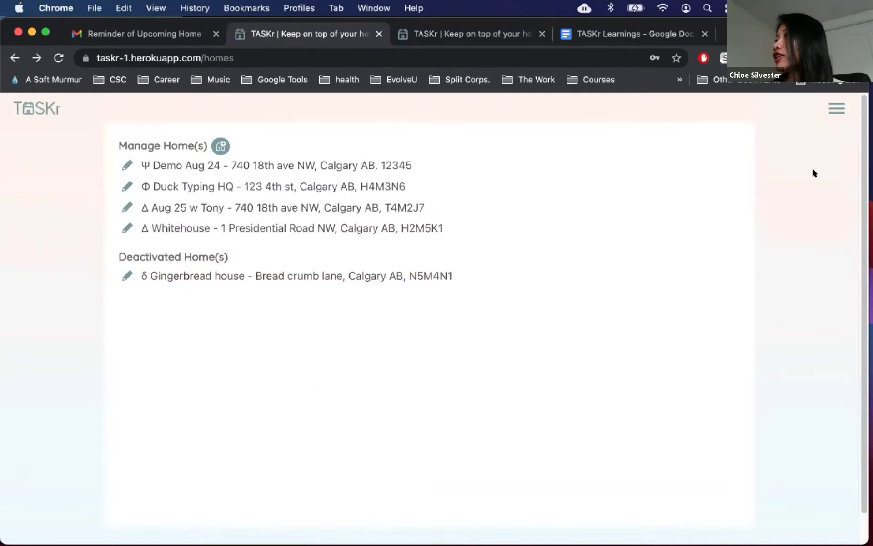
Step: Open the task calendar from the side menu and scroll its list
{"action": "left_click", "coordinate": [836, 109]}
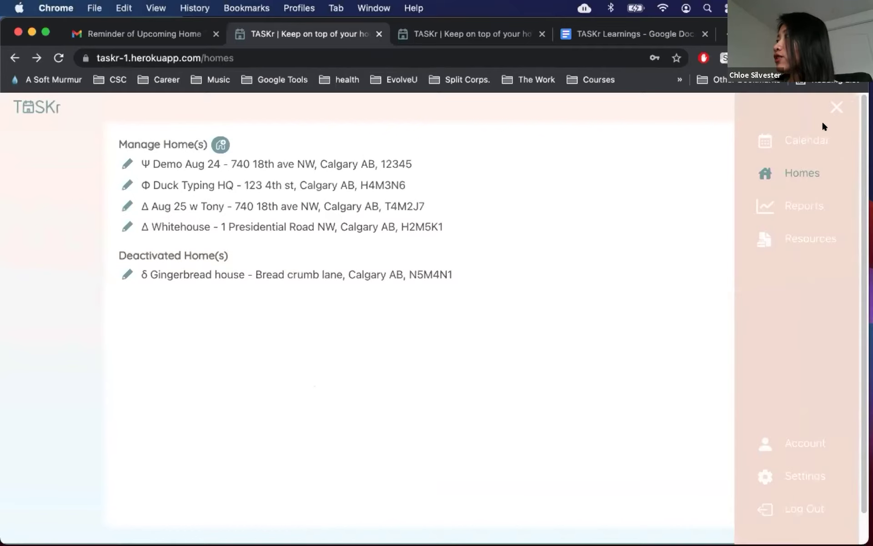
{"action": "left_click", "coordinate": [794, 144]}
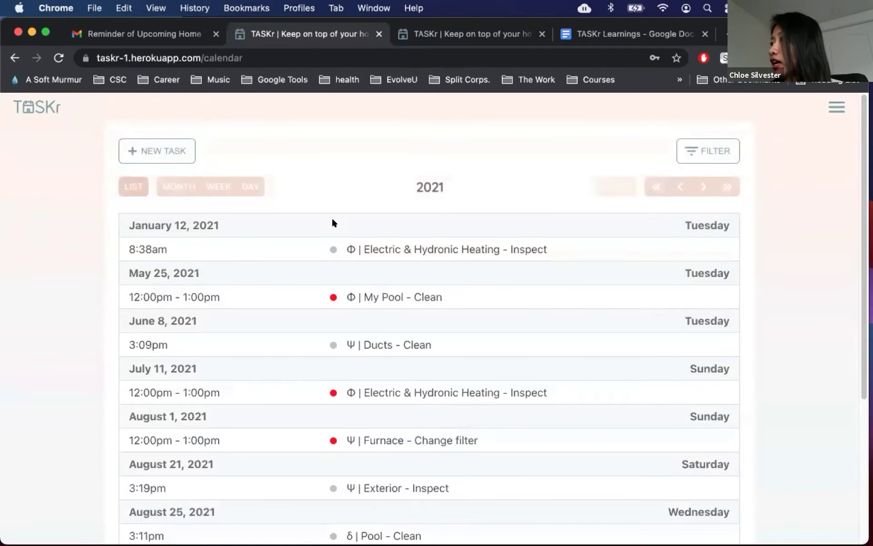
{"action": "scroll", "coordinate": [333, 222], "scroll_direction": "down", "scroll_amount": 5}
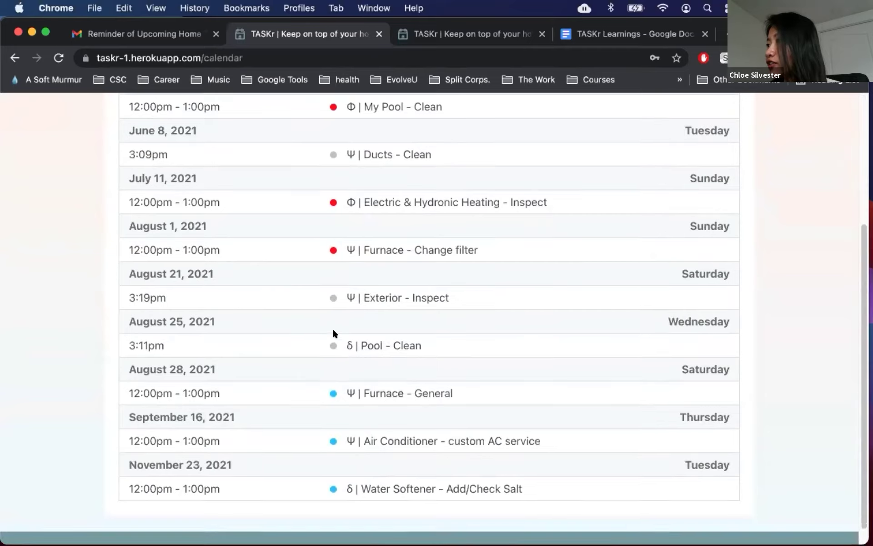
{"action": "scroll", "coordinate": [407, 268], "scroll_direction": "up", "scroll_amount": 5}
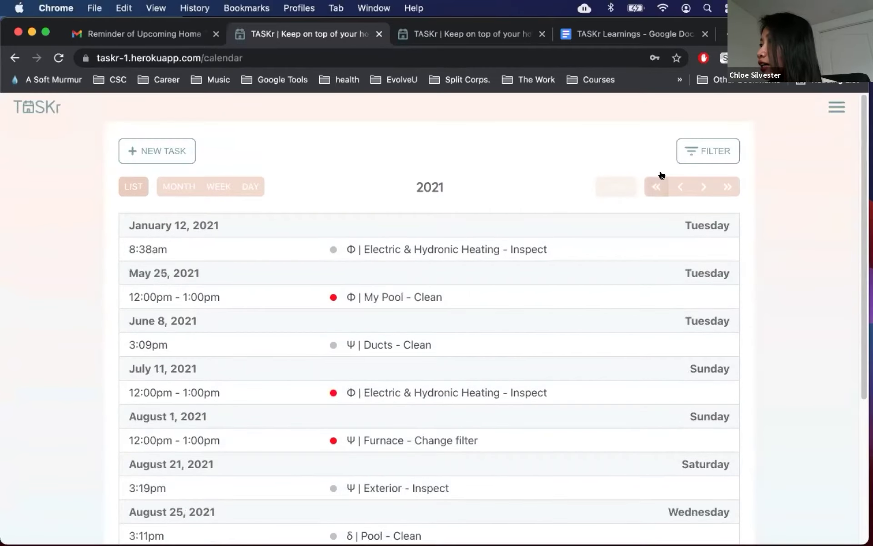
Step: Browse the 2022 tasks, then go back to the 2021 tasks
{"action": "left_click", "coordinate": [698, 185]}
{"action": "scroll", "coordinate": [499, 268], "scroll_direction": "down", "scroll_amount": 1}
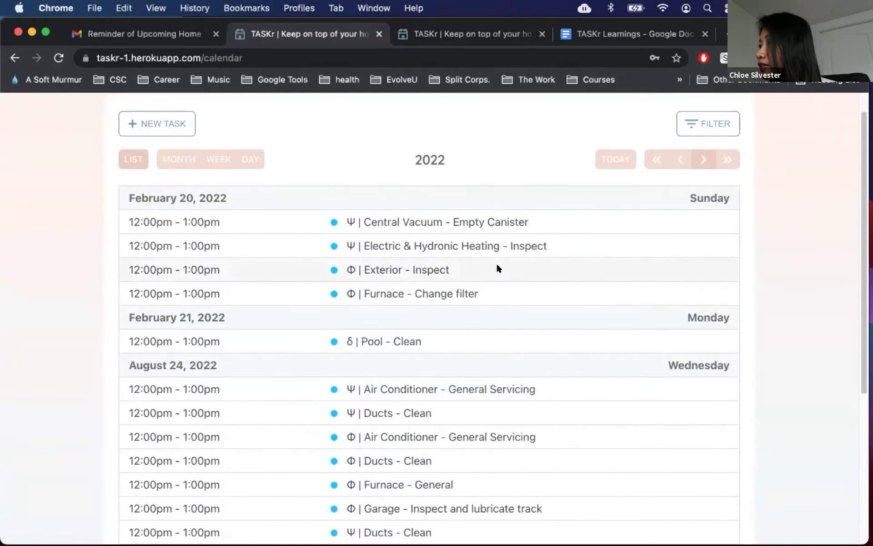
{"action": "scroll", "coordinate": [499, 268], "scroll_direction": "down", "scroll_amount": 5}
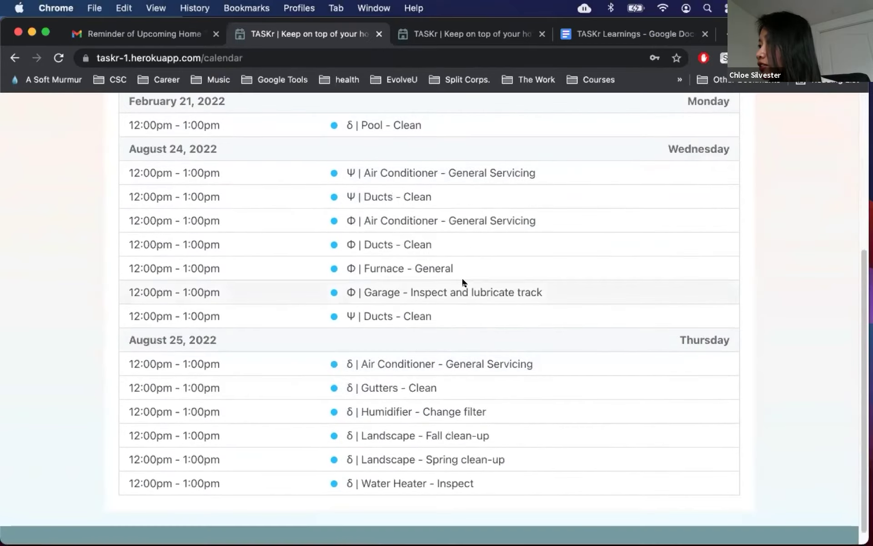
{"action": "scroll", "coordinate": [462, 282], "scroll_direction": "up", "scroll_amount": 6}
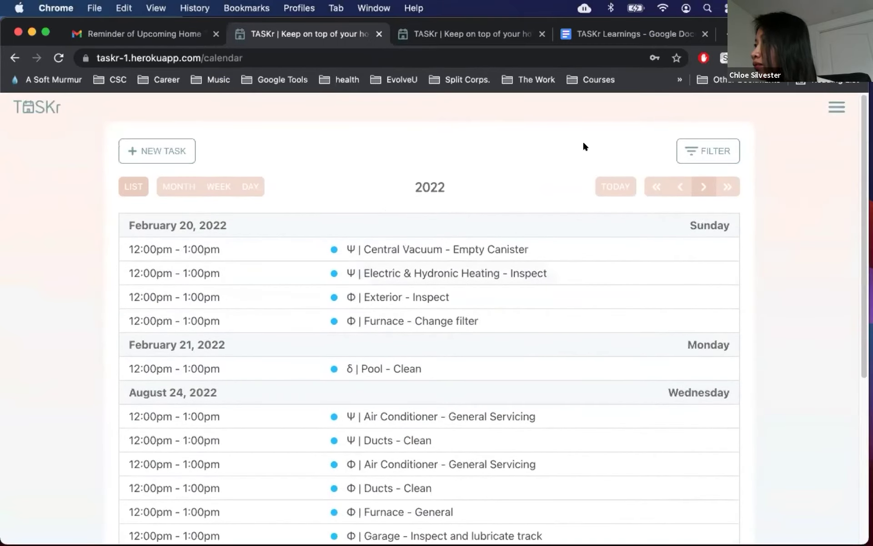
{"action": "left_click", "coordinate": [678, 187]}
{"action": "scroll", "coordinate": [651, 205], "scroll_direction": "down", "scroll_amount": 5}
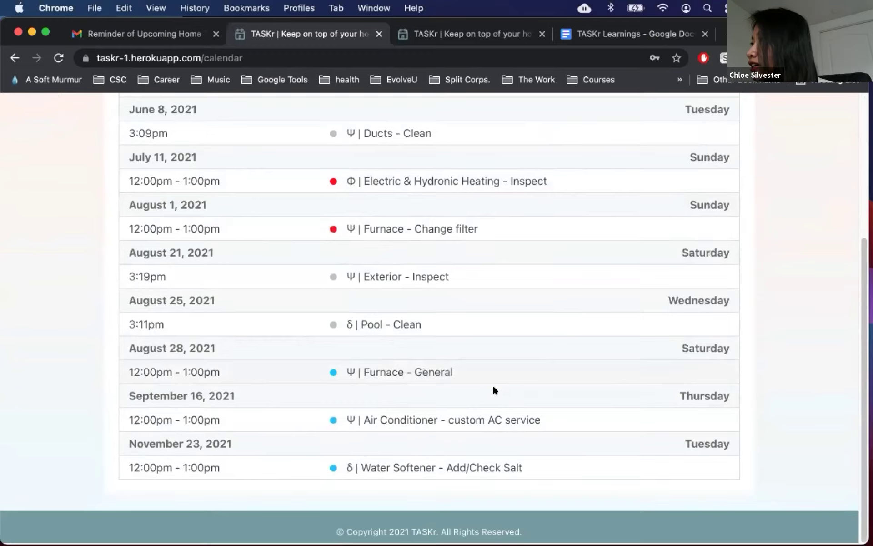
{"action": "scroll", "coordinate": [441, 357], "scroll_direction": "up", "scroll_amount": 5}
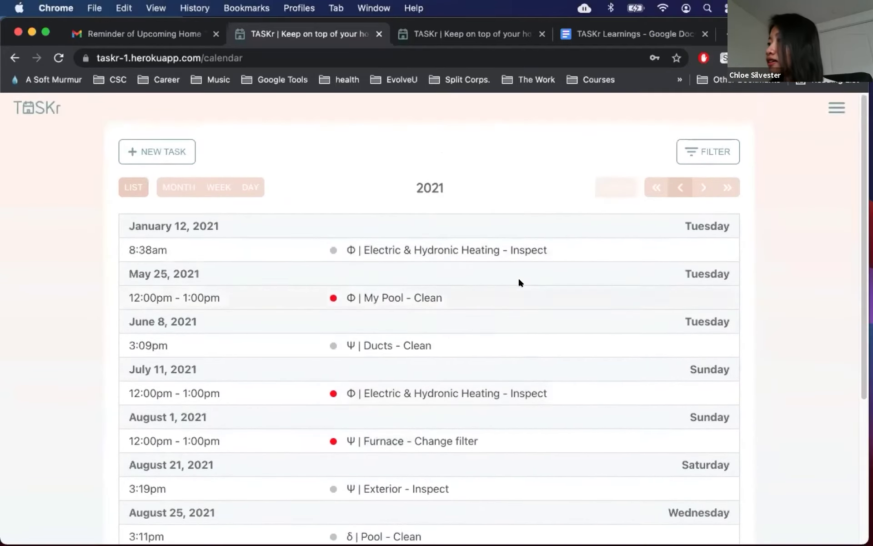
{"action": "scroll", "coordinate": [649, 277], "scroll_direction": "down", "scroll_amount": 1}
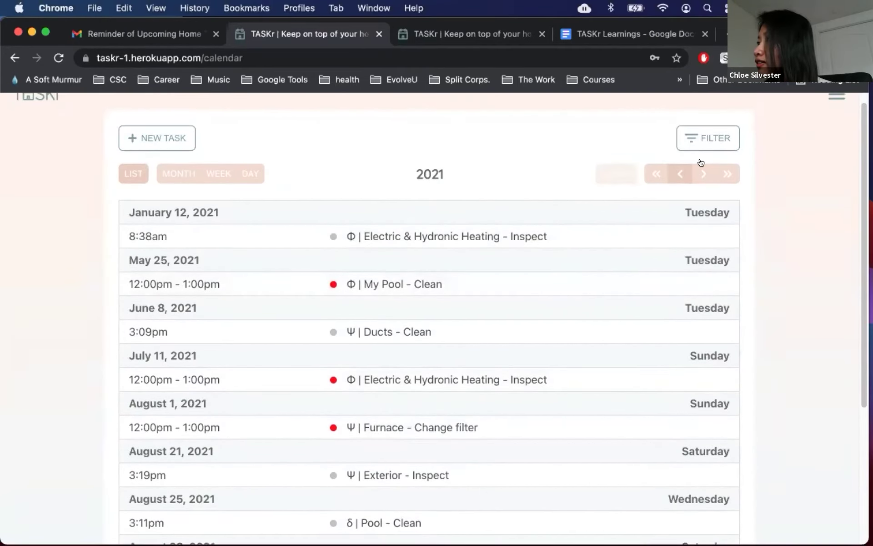
Step: Open and cancel the calendar filter, then look over the 2022 tasks again
{"action": "left_click", "coordinate": [718, 137]}
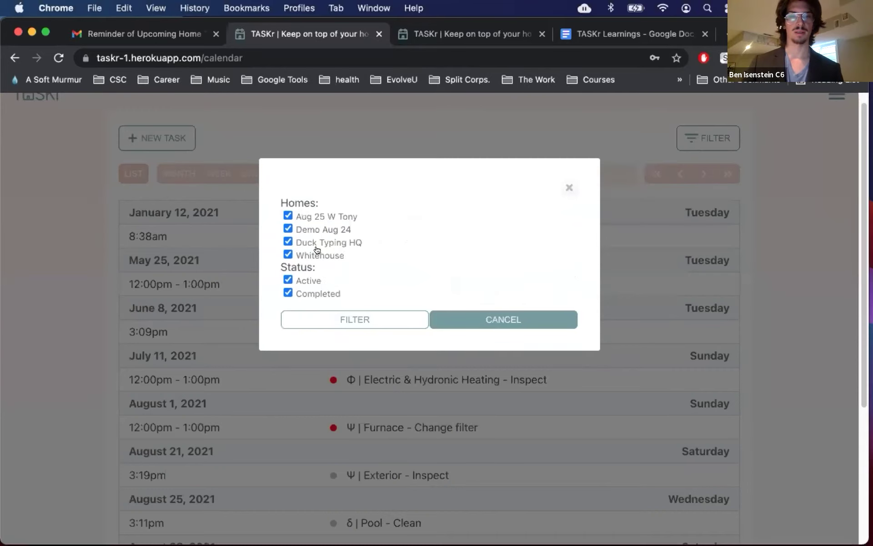
{"action": "left_click", "coordinate": [439, 318]}
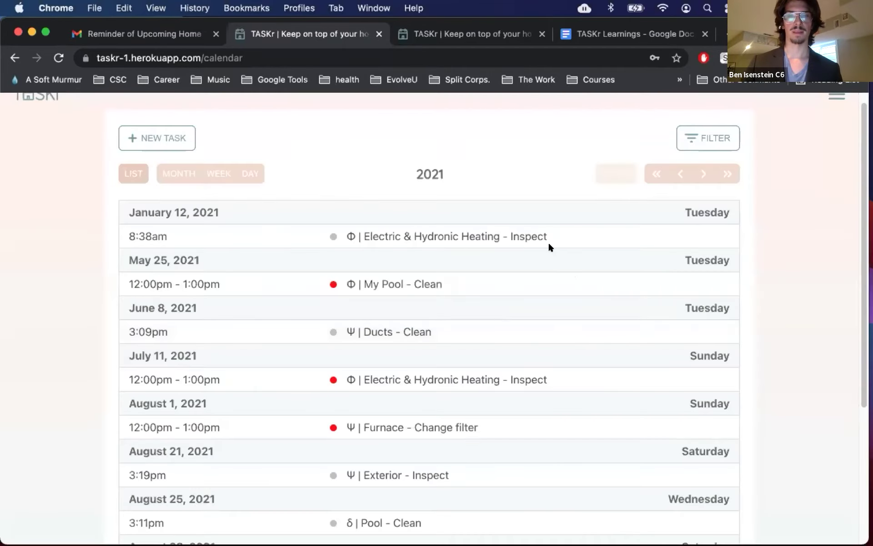
{"action": "left_click", "coordinate": [700, 173]}
{"action": "scroll", "coordinate": [574, 329], "scroll_direction": "down", "scroll_amount": 2}
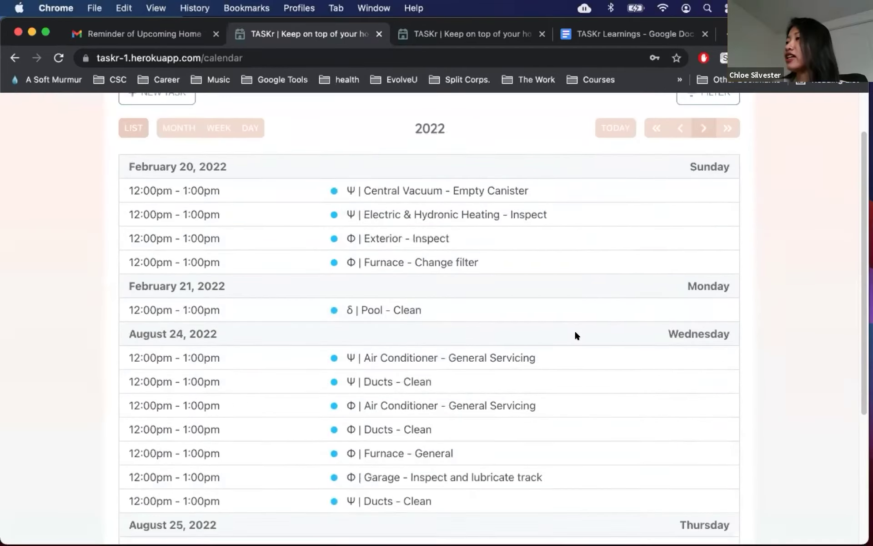
{"action": "scroll", "coordinate": [574, 335], "scroll_direction": "down", "scroll_amount": 5}
{"action": "scroll", "coordinate": [615, 278], "scroll_direction": "up", "scroll_amount": 5}
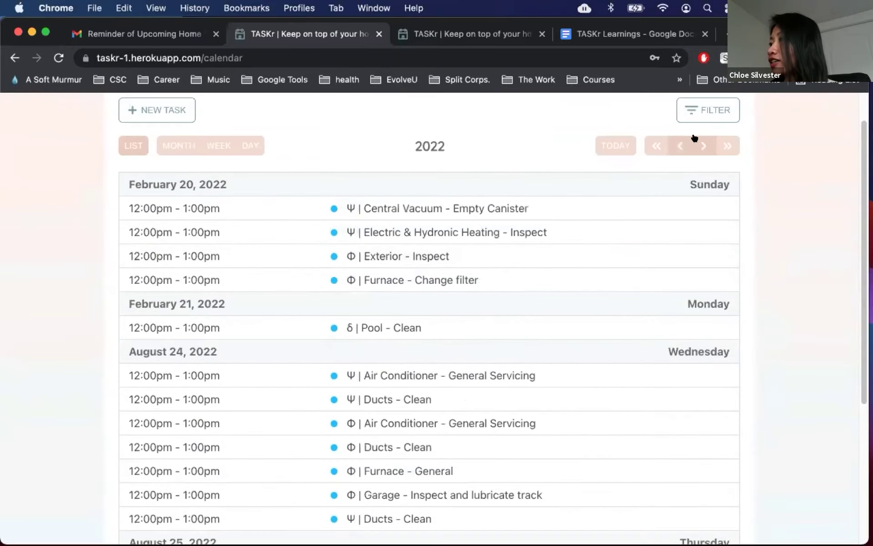
Step: Skip ahead several years from 2023, then step back to the 2021 tasks
{"action": "left_click", "coordinate": [697, 138]}
{"action": "left_click", "coordinate": [697, 151]}
{"action": "left_click", "coordinate": [698, 151]}
{"action": "left_click", "coordinate": [698, 151]}
{"action": "left_click", "coordinate": [698, 151]}
{"action": "left_click", "coordinate": [698, 151]}
{"action": "left_click", "coordinate": [679, 152]}
{"action": "left_click", "coordinate": [679, 151]}
{"action": "left_click", "coordinate": [679, 151]}
{"action": "left_click", "coordinate": [679, 151]}
{"action": "left_click", "coordinate": [679, 152]}
{"action": "left_click", "coordinate": [678, 152]}
{"action": "left_click", "coordinate": [678, 152]}
{"action": "scroll", "coordinate": [504, 277], "scroll_direction": "down", "scroll_amount": 5}
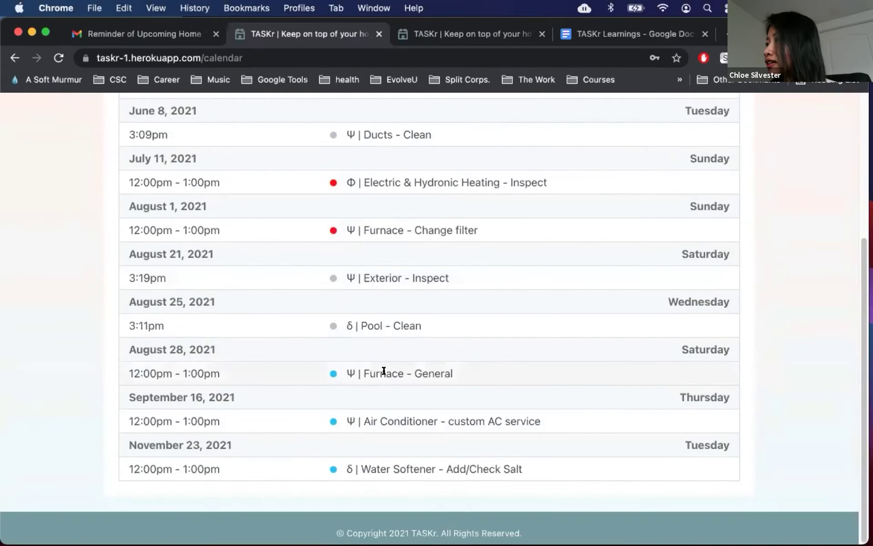
Step: Open the Aug 28 Furnace – General task for Demo Aug 24, enter edit mode, then cancel
{"action": "left_click", "coordinate": [384, 372]}
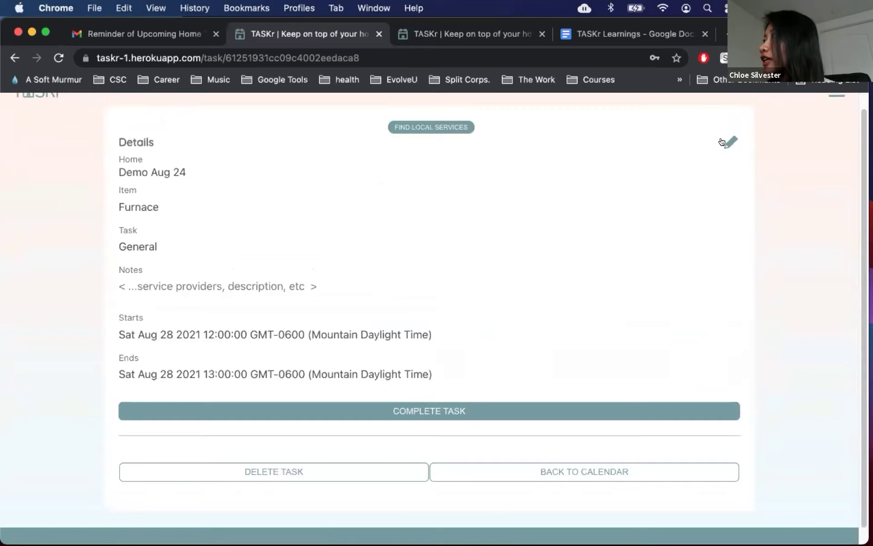
{"action": "left_click", "coordinate": [722, 142]}
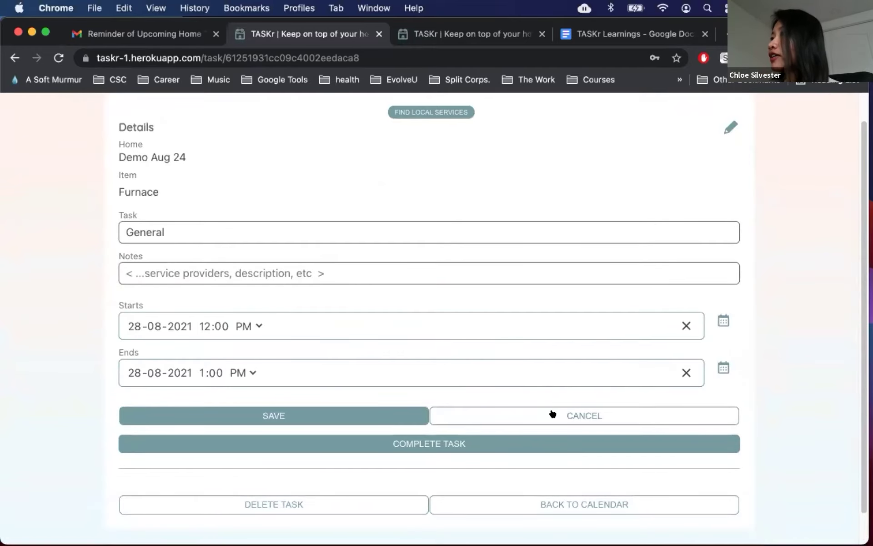
{"action": "scroll", "coordinate": [553, 419], "scroll_direction": "up", "scroll_amount": 1}
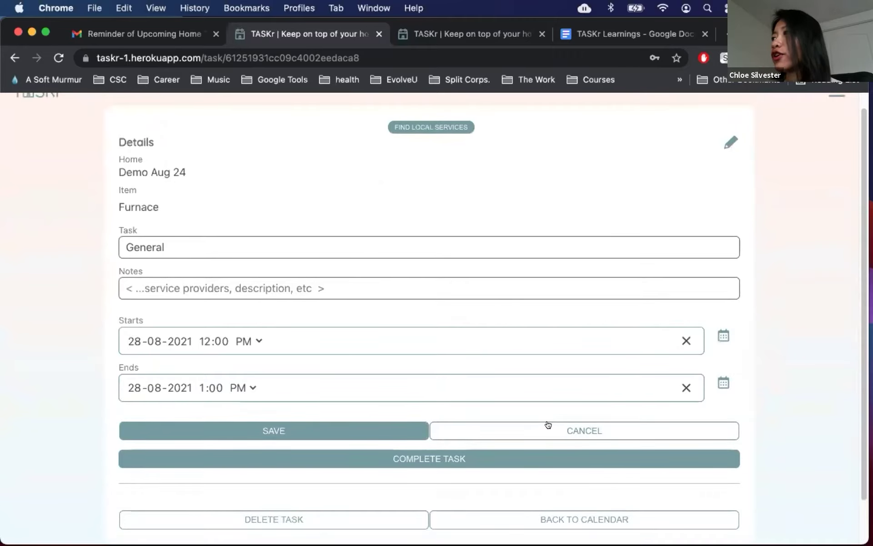
{"action": "left_click", "coordinate": [551, 427]}
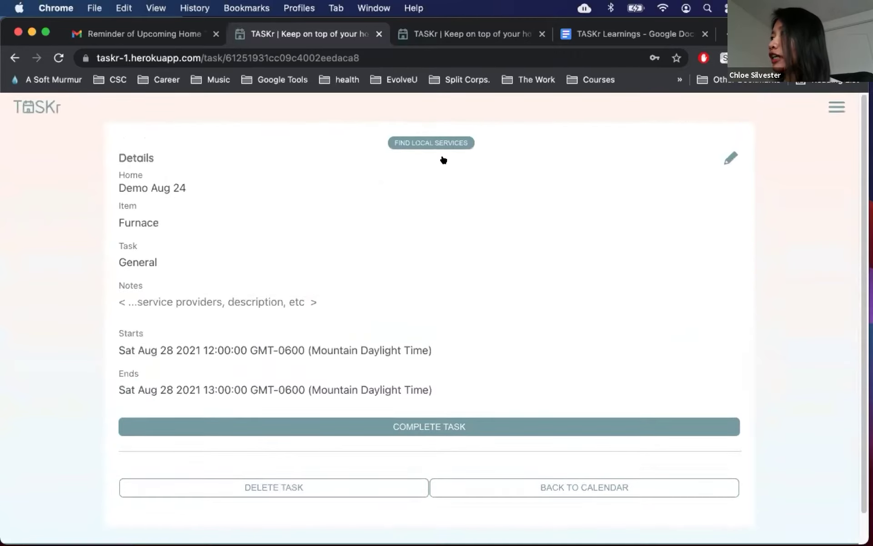
{"action": "left_click", "coordinate": [433, 142]}
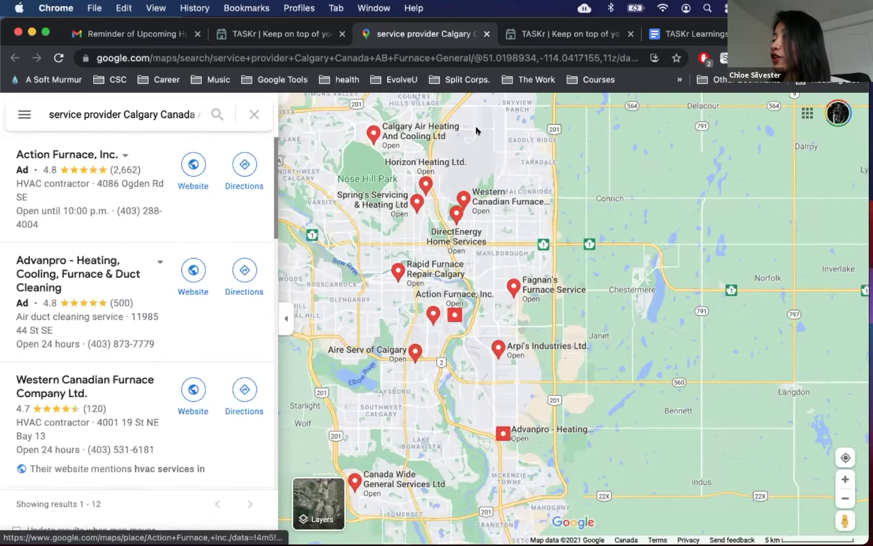
{"action": "key", "text": "super+w"}
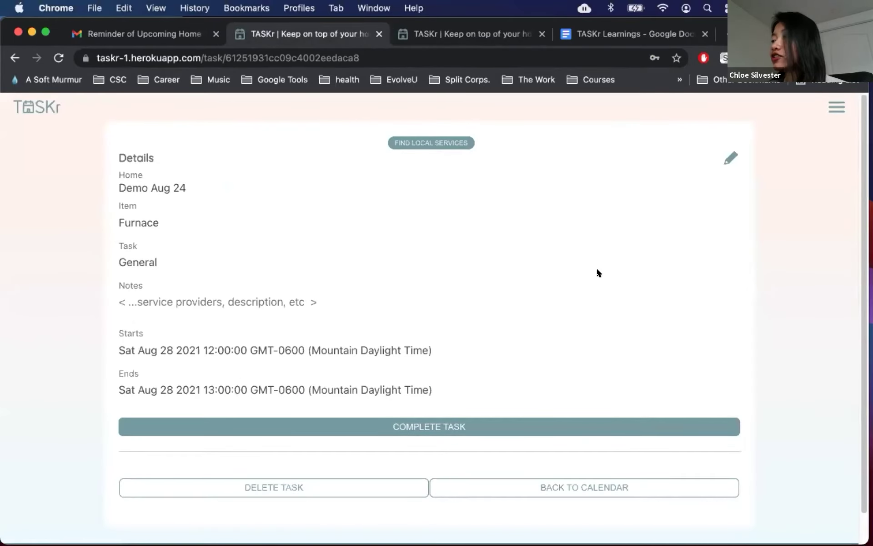
Step: Start recording the task as completed, entering the service provider's name and phone number
{"action": "left_click", "coordinate": [497, 422]}
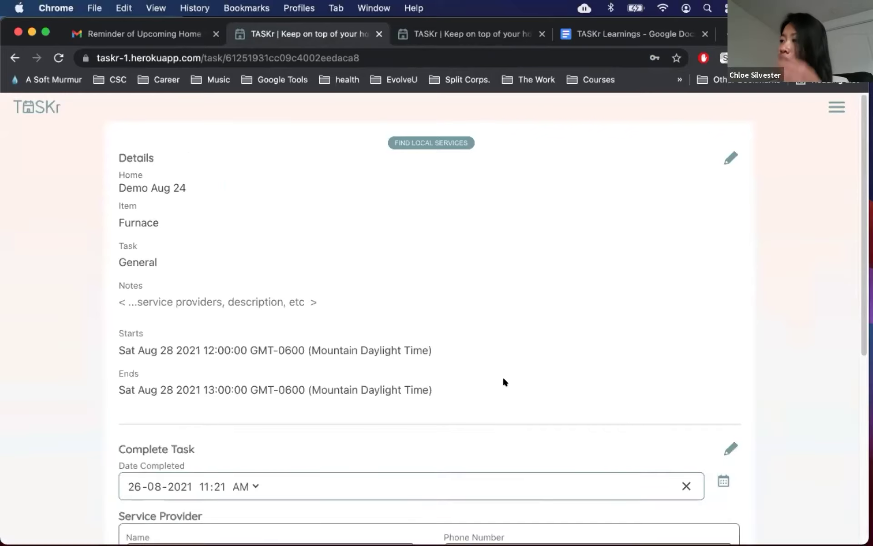
{"action": "scroll", "coordinate": [503, 378], "scroll_direction": "down", "scroll_amount": 3}
{"action": "scroll", "coordinate": [756, 412], "scroll_direction": "down", "scroll_amount": 3}
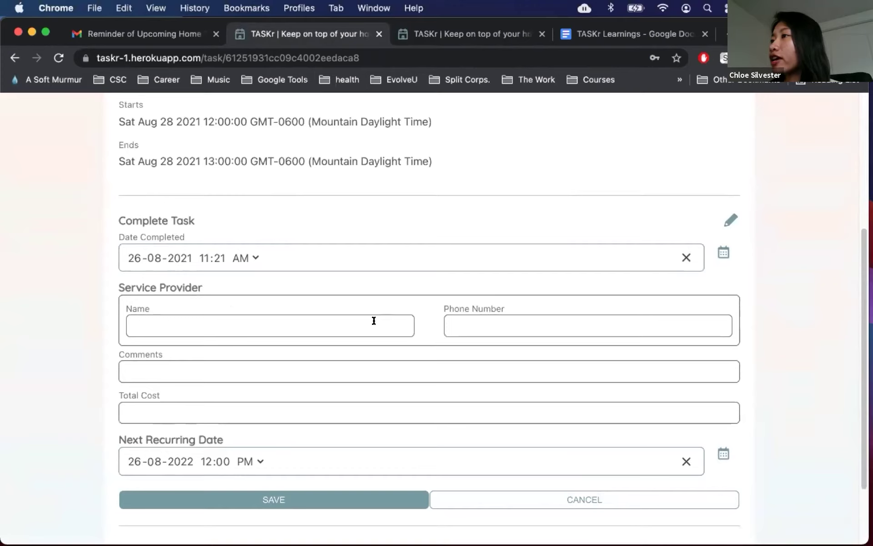
{"action": "left_click", "coordinate": [333, 323]}
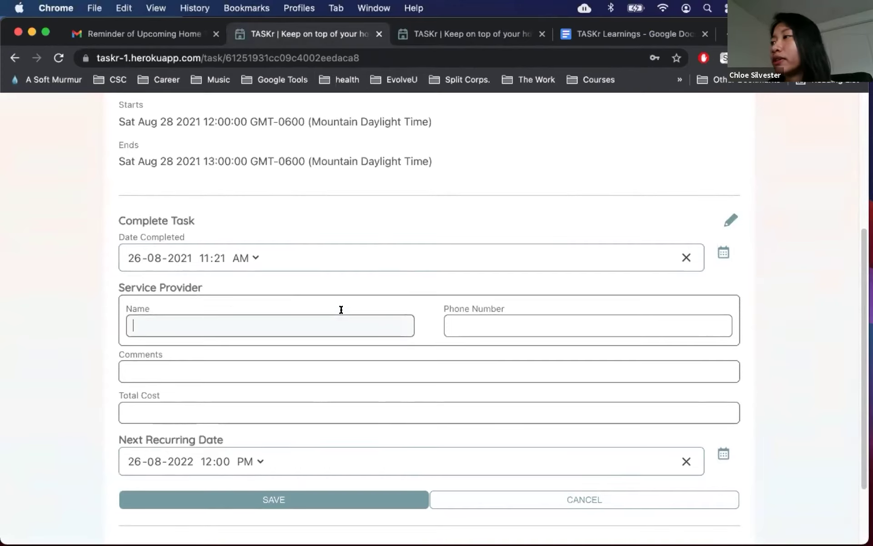
{"action": "type", "text": "Bob"}
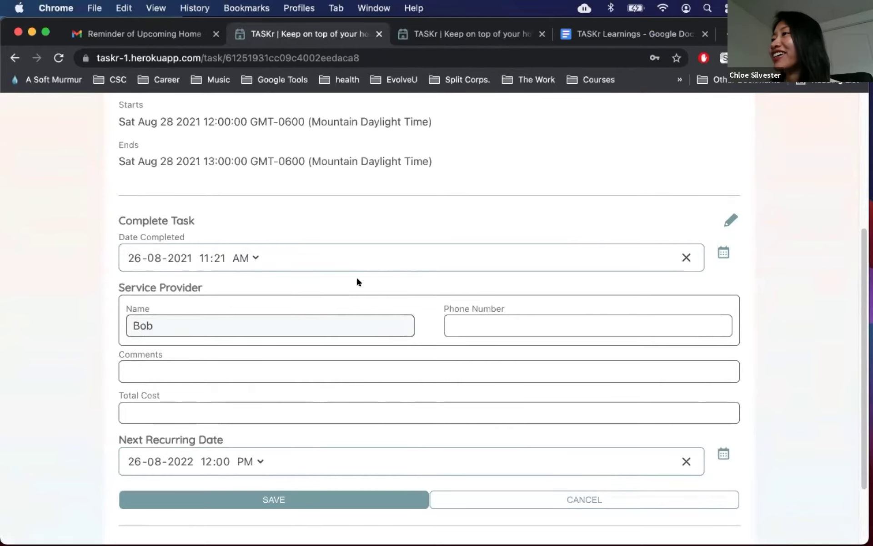
{"action": "scroll", "coordinate": [364, 293], "scroll_direction": "up", "scroll_amount": 1}
{"action": "key", "text": "Tab"}
{"action": "type", "text": "1234567890"}
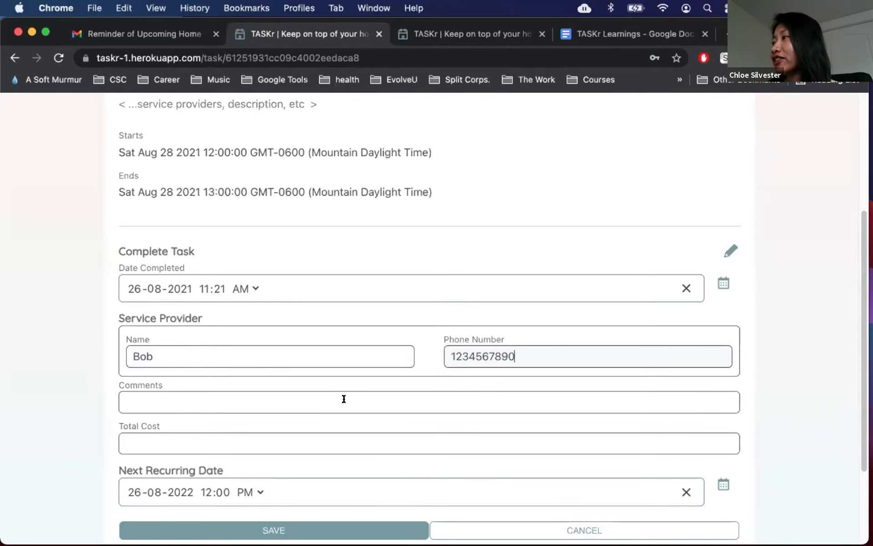
Step: Add the comment 'Great job!' and total cost 100, save, and dismiss the recurring-date prompt
{"action": "left_click", "coordinate": [343, 400]}
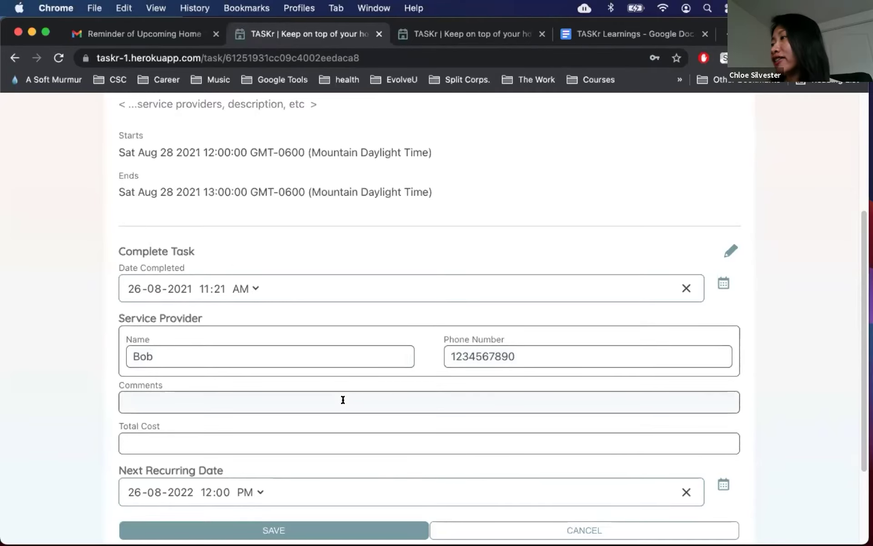
{"action": "type", "text": "Great job!"}
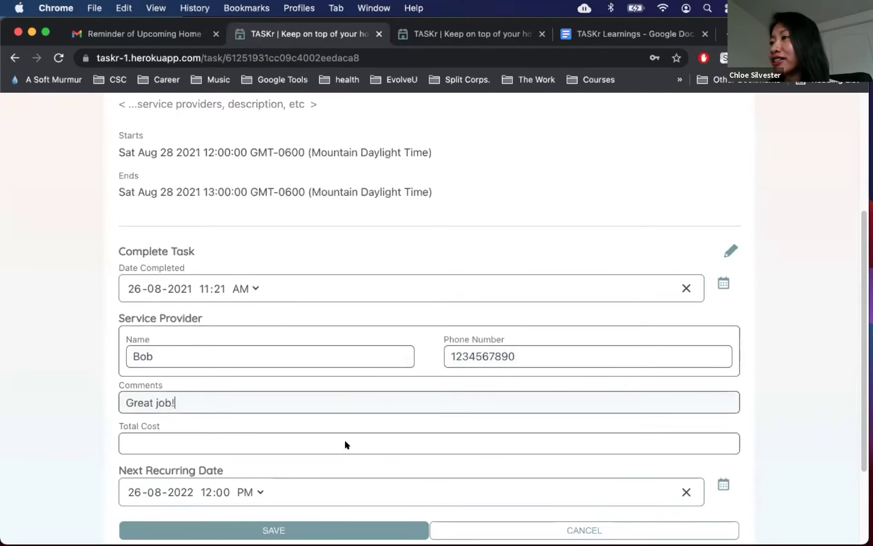
{"action": "left_click", "coordinate": [301, 448]}
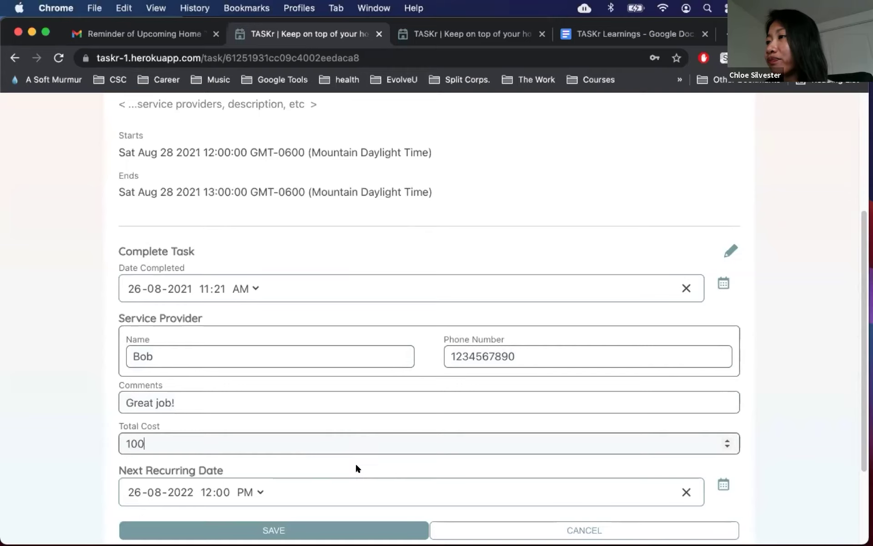
{"action": "scroll", "coordinate": [111, 479], "scroll_direction": "down", "scroll_amount": 1}
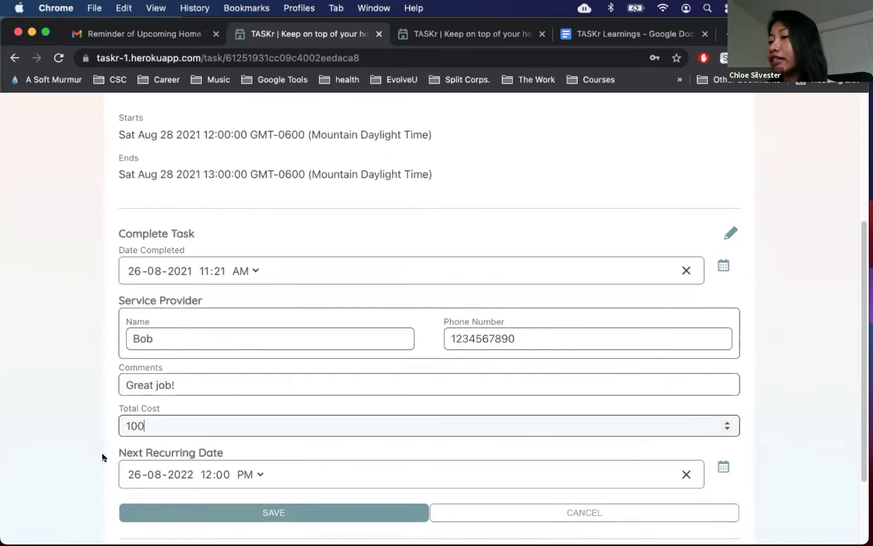
{"action": "scroll", "coordinate": [103, 457], "scroll_direction": "up", "scroll_amount": 1}
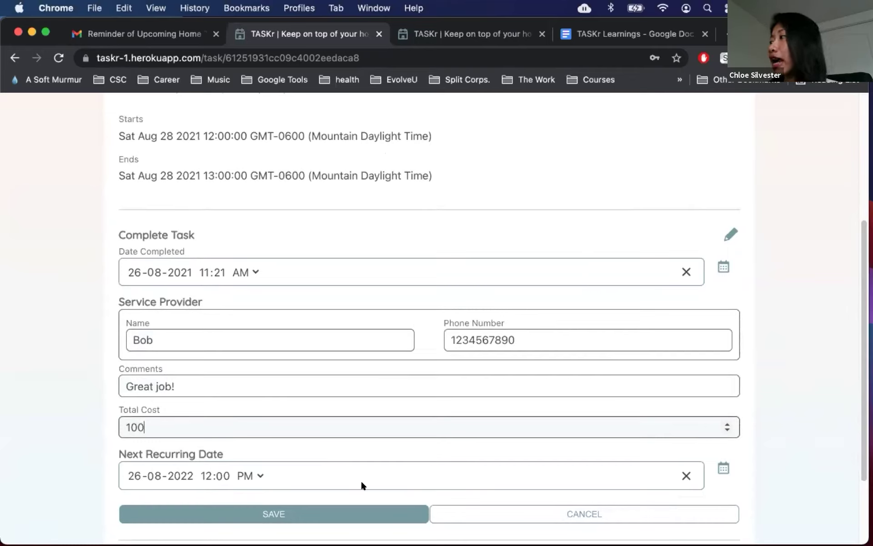
{"action": "scroll", "coordinate": [319, 503], "scroll_direction": "down", "scroll_amount": 1}
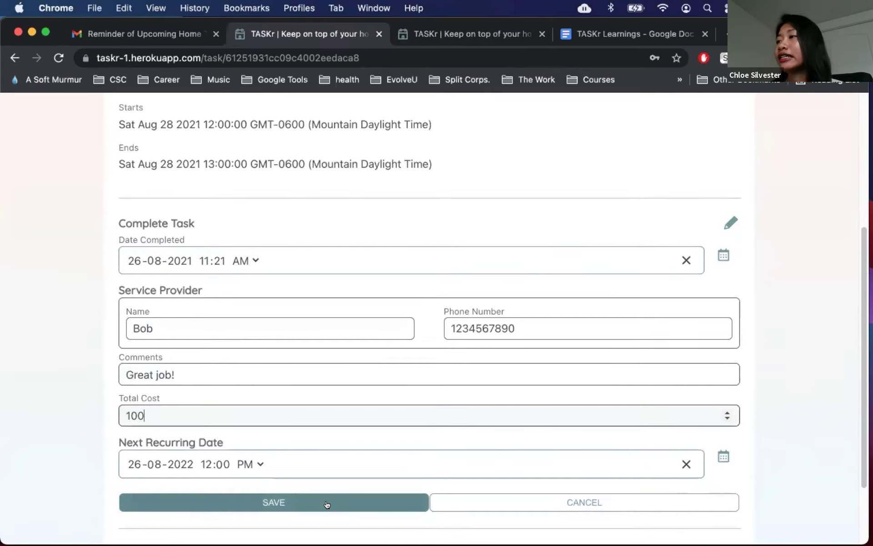
{"action": "left_click", "coordinate": [318, 504]}
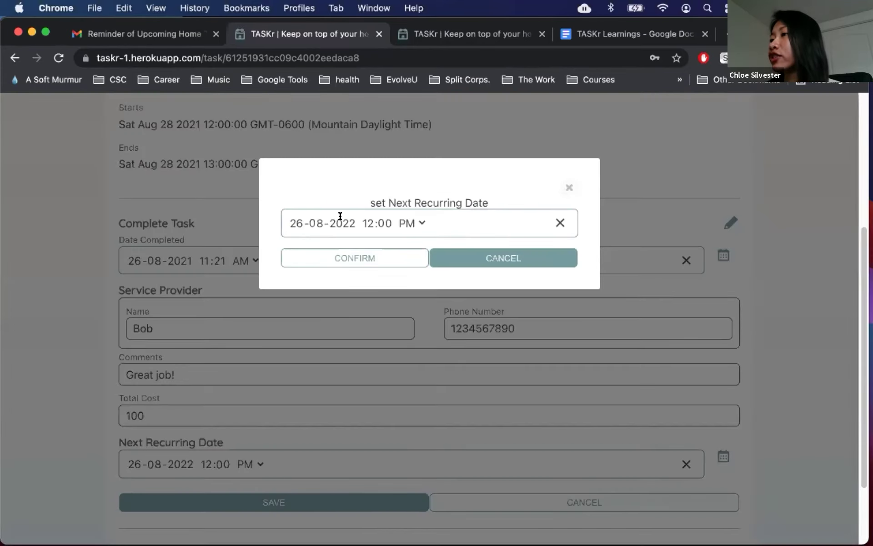
{"action": "left_click", "coordinate": [340, 216]}
{"action": "left_click", "coordinate": [438, 240]}
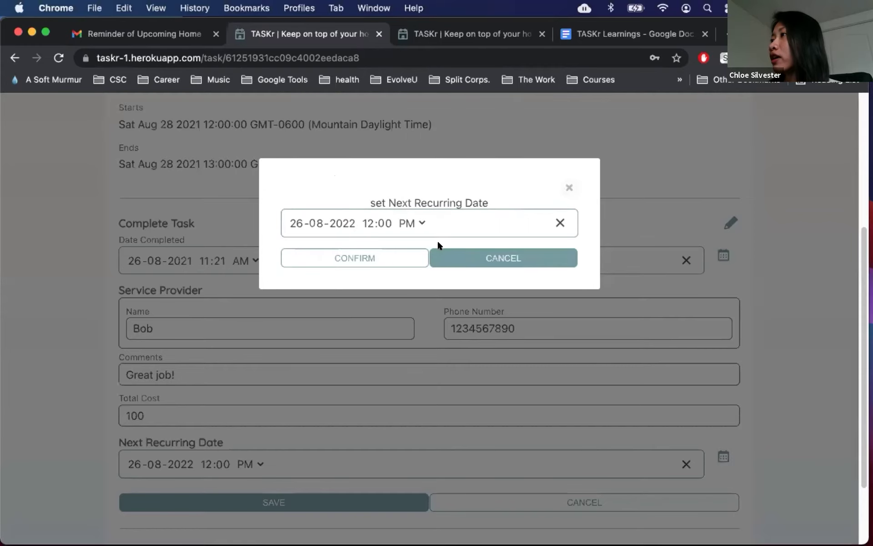
{"action": "left_click", "coordinate": [460, 255]}
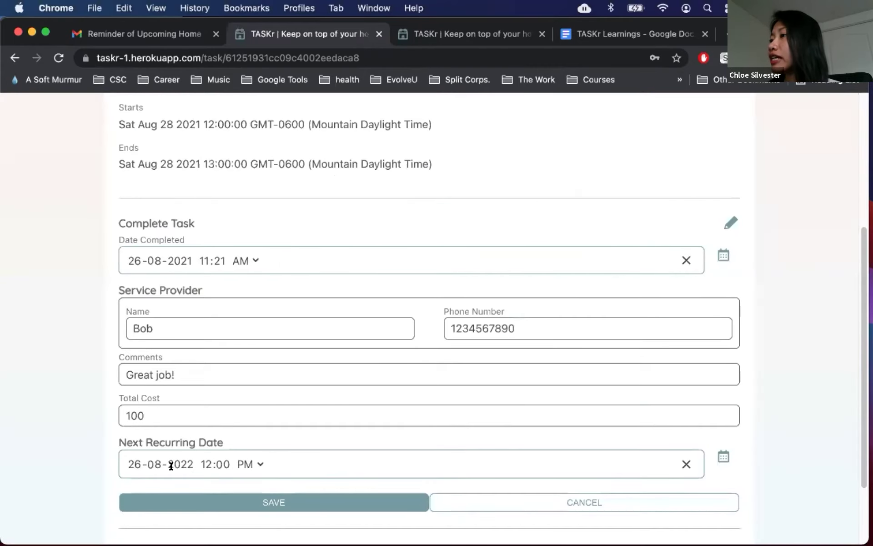
Step: Save the completed task again and advance the calendar list to browse the 2022 tasks
{"action": "scroll", "coordinate": [170, 464], "scroll_direction": "down", "scroll_amount": 1}
{"action": "left_click", "coordinate": [185, 495]}
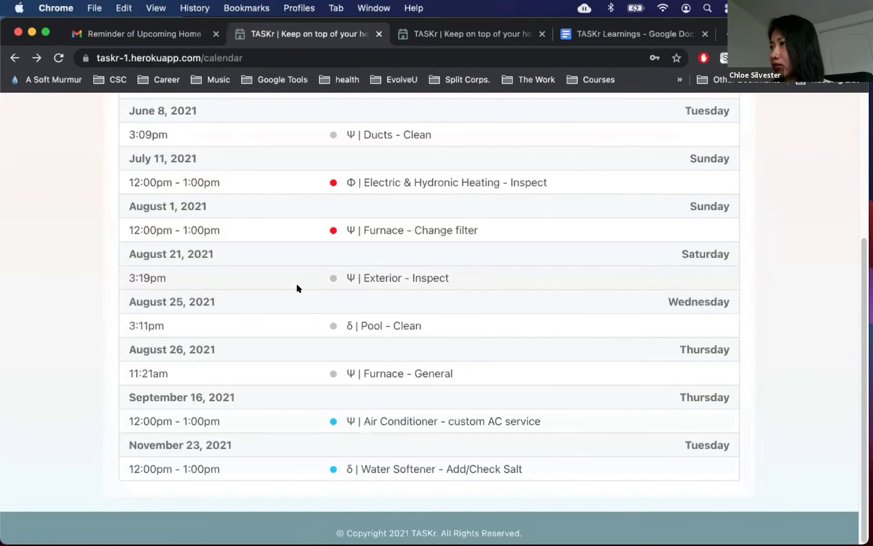
{"action": "scroll", "coordinate": [296, 282], "scroll_direction": "up", "scroll_amount": 1}
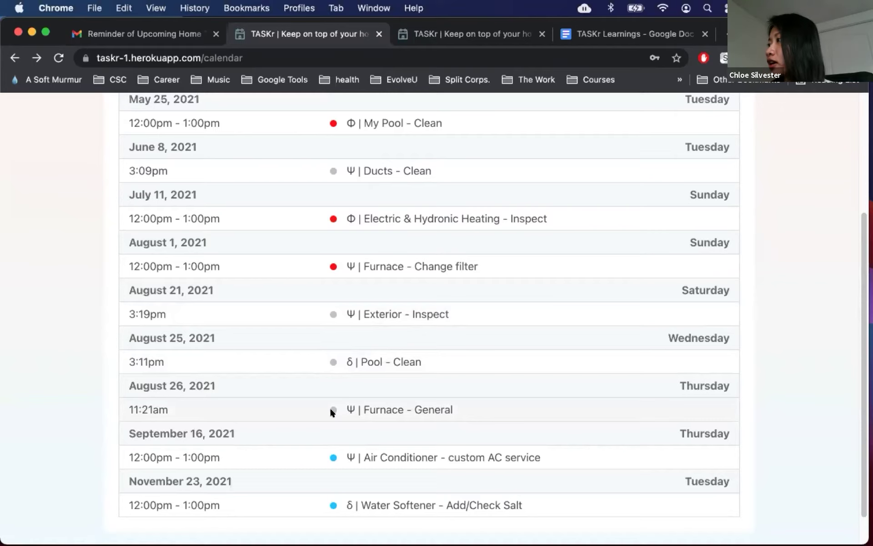
{"action": "scroll", "coordinate": [450, 386], "scroll_direction": "up", "scroll_amount": 1}
{"action": "scroll", "coordinate": [454, 389], "scroll_direction": "up", "scroll_amount": 5}
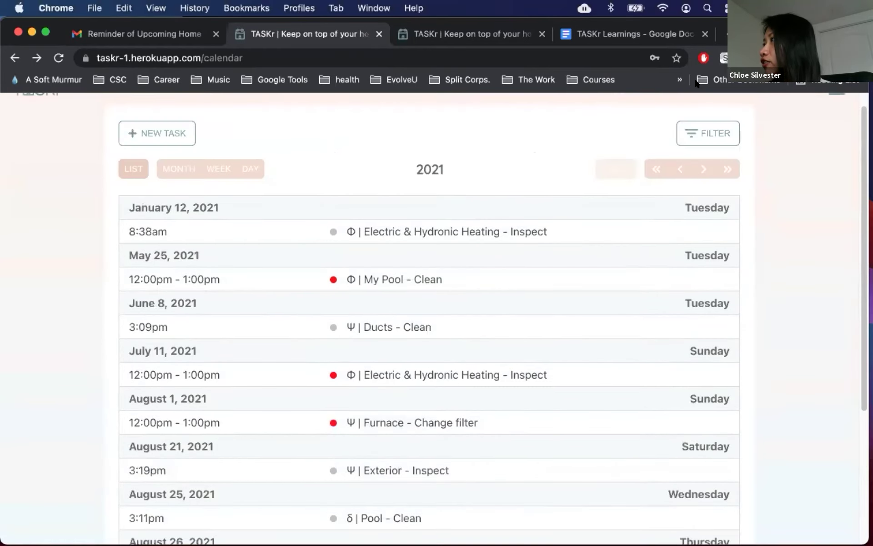
{"action": "left_click", "coordinate": [703, 168]}
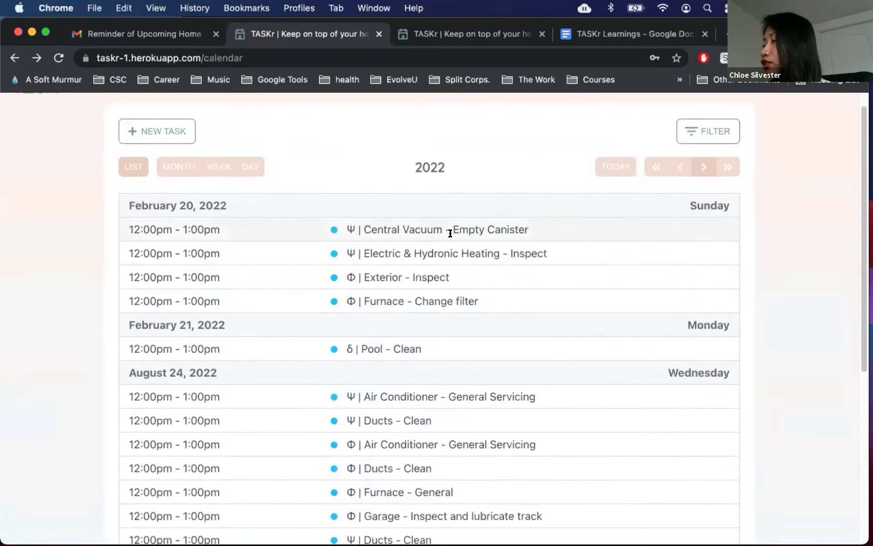
{"action": "scroll", "coordinate": [406, 247], "scroll_direction": "down", "scroll_amount": 2}
{"action": "scroll", "coordinate": [406, 255], "scroll_direction": "down", "scroll_amount": 4}
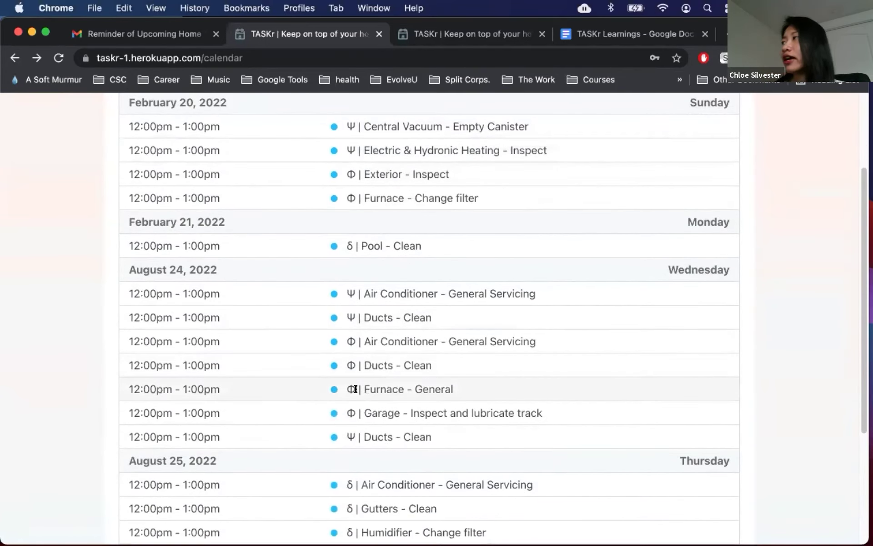
{"action": "scroll", "coordinate": [408, 381], "scroll_direction": "down", "scroll_amount": 10}
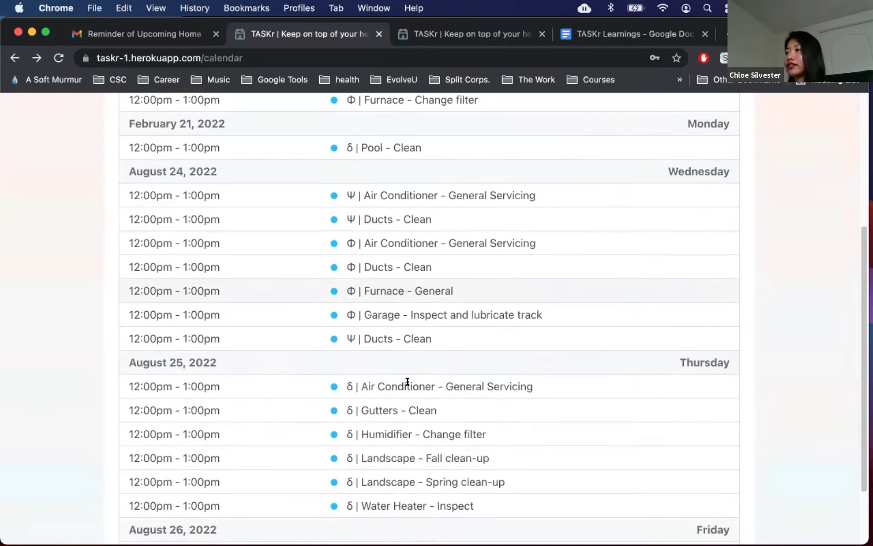
Step: Go to the Homes list from the navigation menu, then reopen the menu
{"action": "scroll", "coordinate": [463, 449], "scroll_direction": "up", "scroll_amount": 15}
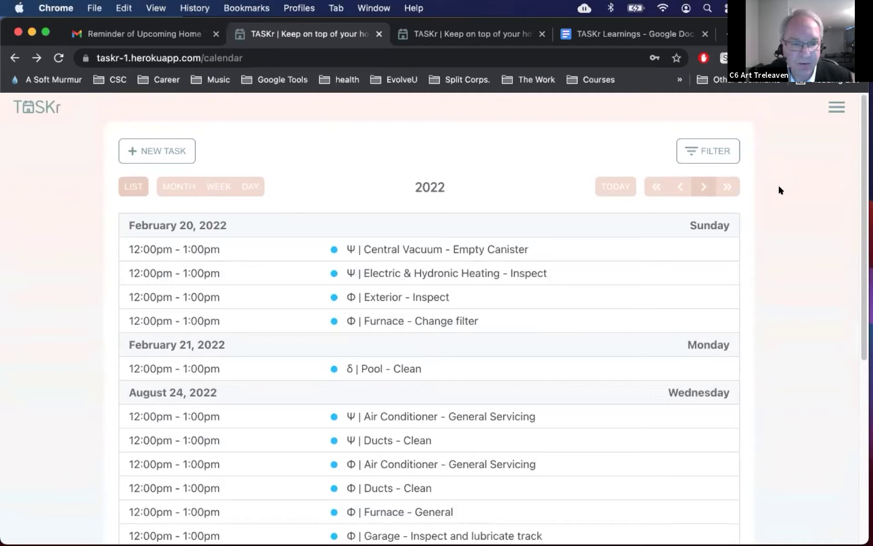
{"action": "left_click", "coordinate": [831, 109]}
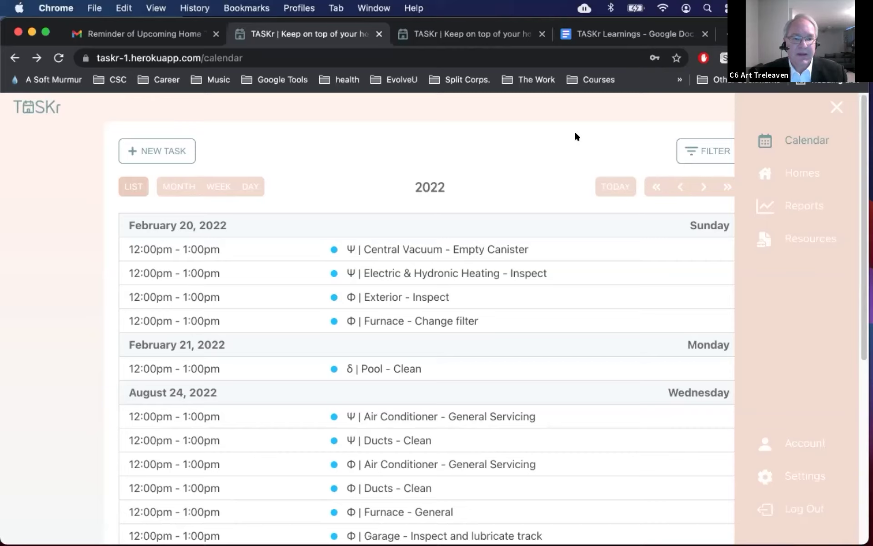
{"action": "left_click", "coordinate": [786, 167]}
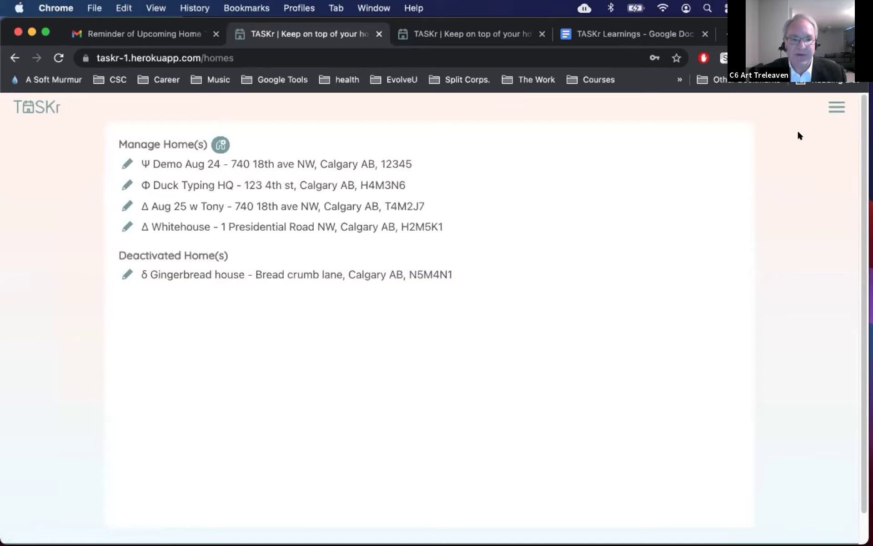
{"action": "left_click", "coordinate": [830, 107]}
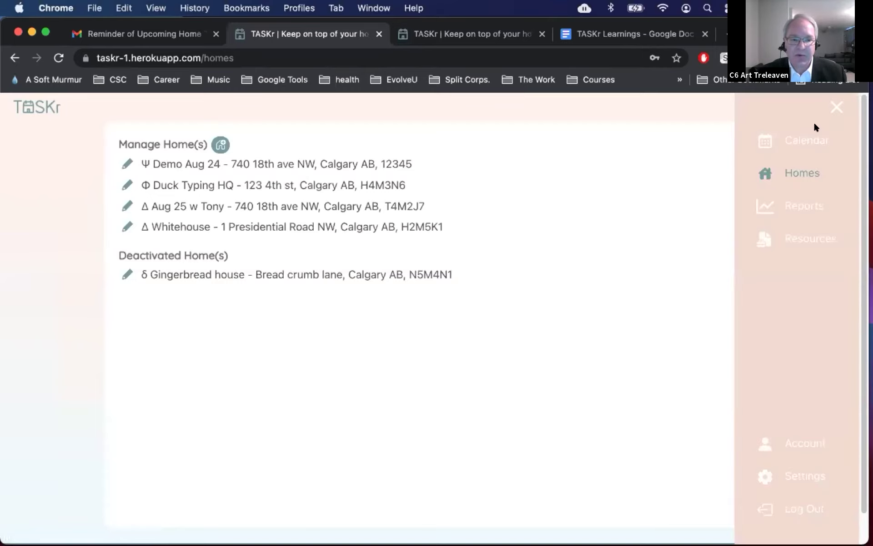
Step: View the Costs-to-Date chart under Reports, then go back to the Data Analytics list
{"action": "left_click", "coordinate": [750, 205]}
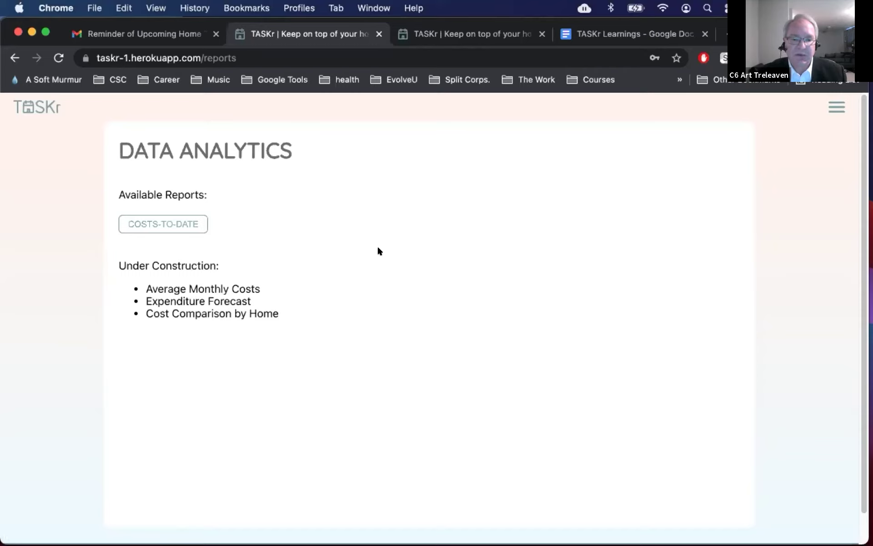
{"action": "left_click", "coordinate": [186, 221]}
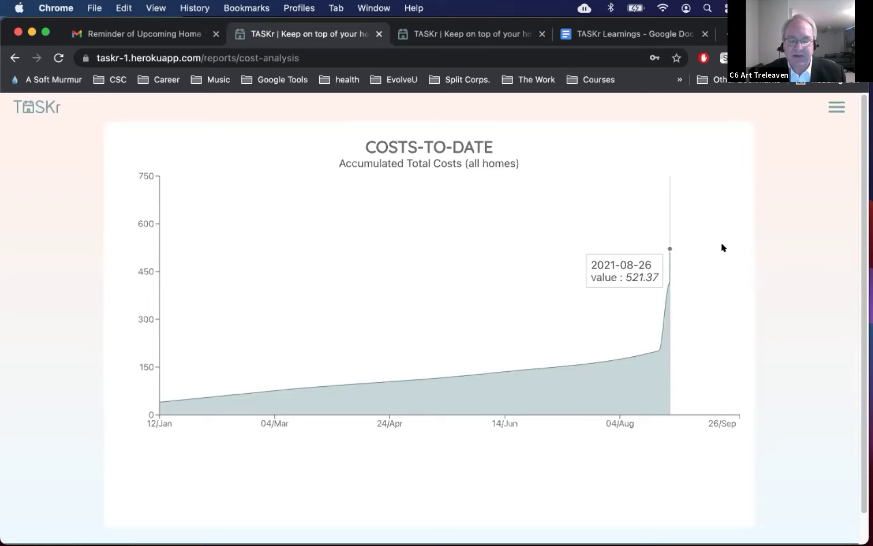
{"action": "key", "text": "super+bracketleft"}
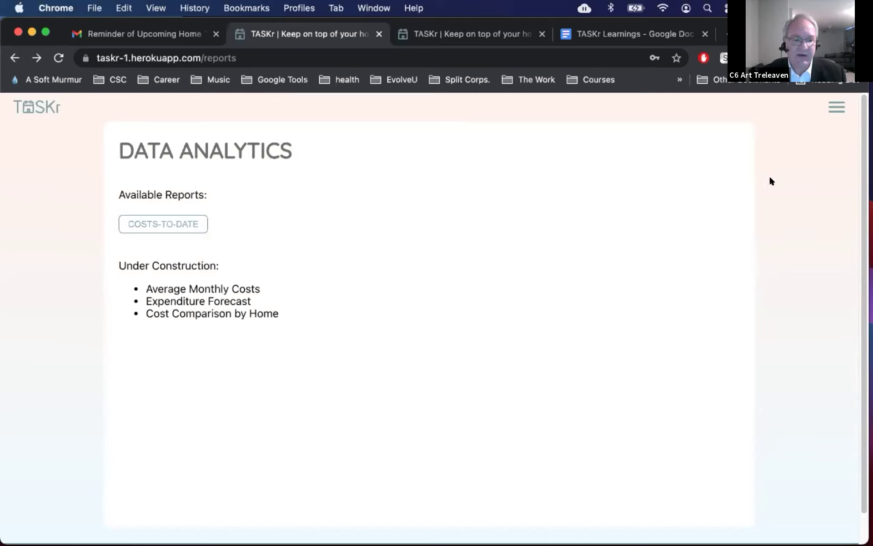
Step: Navigate to the expert maintenance standards table and scroll through it
{"action": "left_click", "coordinate": [839, 101]}
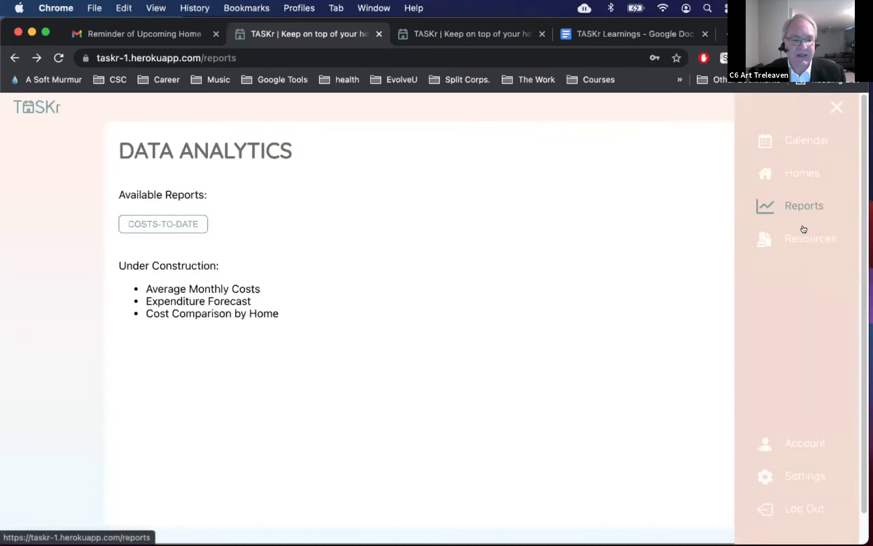
{"action": "left_click", "coordinate": [803, 229]}
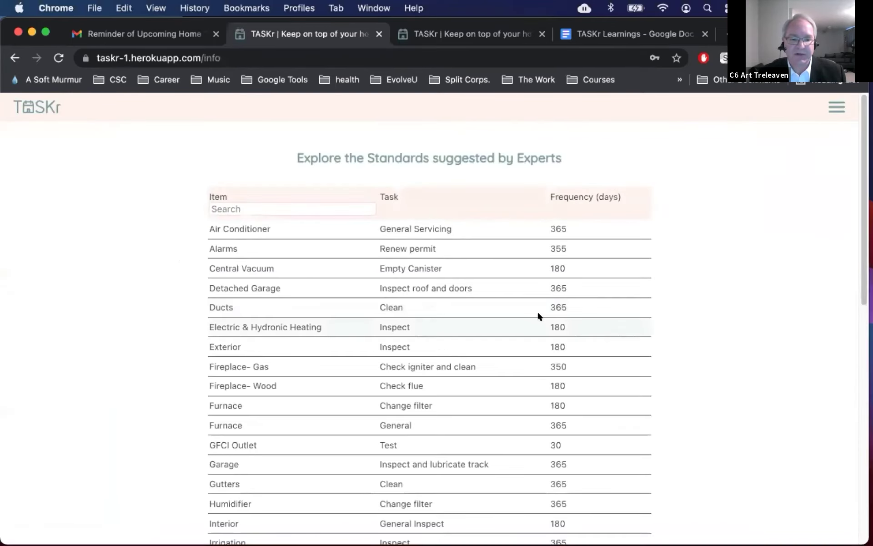
{"action": "scroll", "coordinate": [475, 309], "scroll_direction": "down", "scroll_amount": 4}
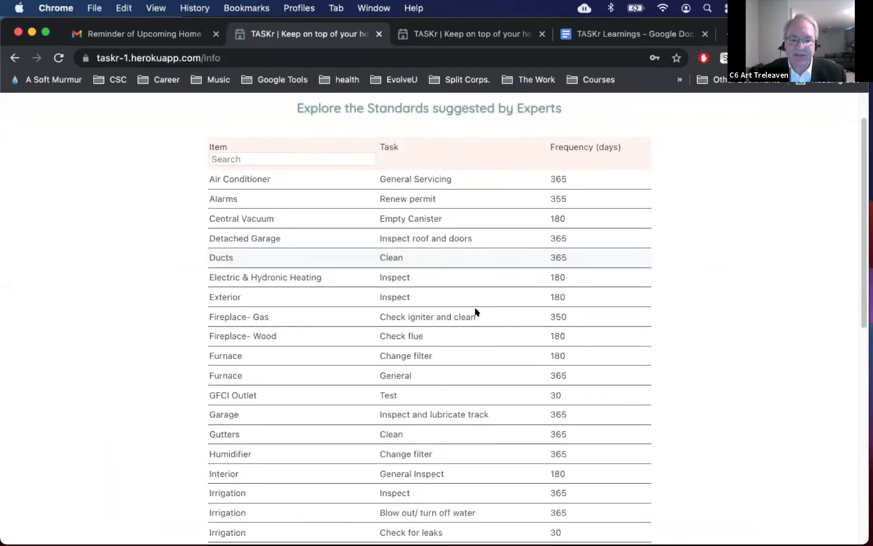
{"action": "scroll", "coordinate": [474, 308], "scroll_direction": "down", "scroll_amount": 1}
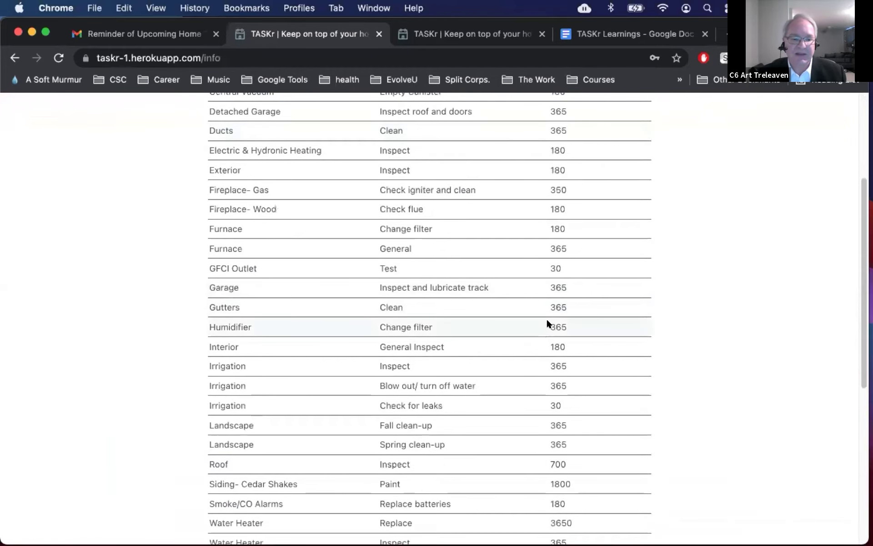
{"action": "scroll", "coordinate": [547, 320], "scroll_direction": "up", "scroll_amount": 5}
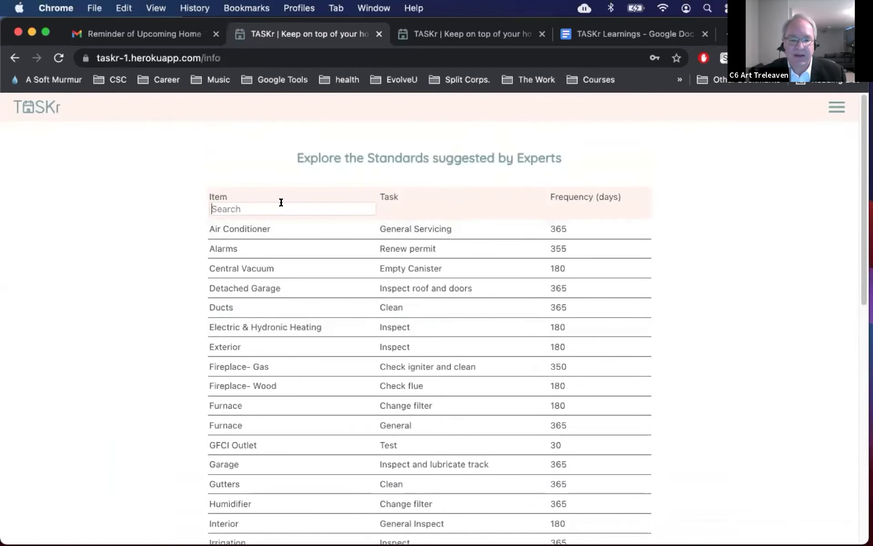
Step: Try filtering the Item column with 'Ex' and 'Fu', then clear the filter completely
{"action": "left_click", "coordinate": [281, 205]}
{"action": "type", "text": "Ex"}
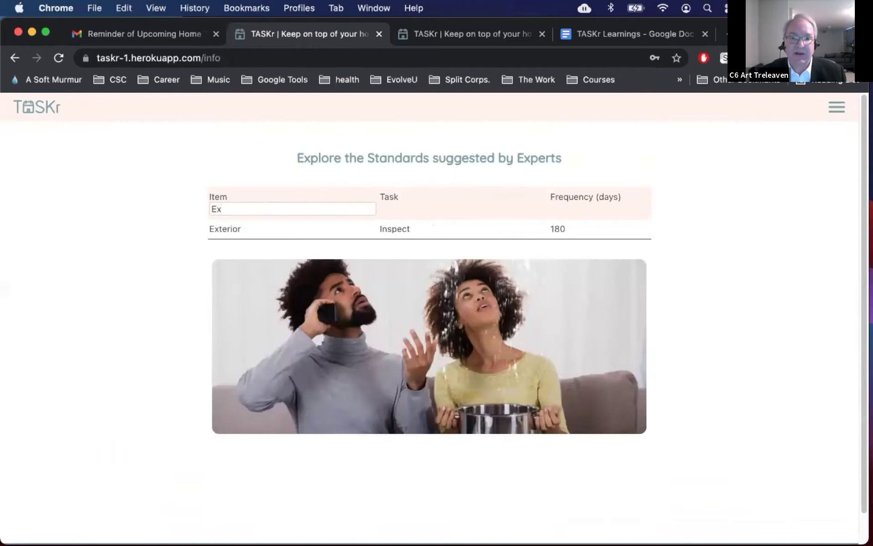
{"action": "key", "text": "BackSpace"}
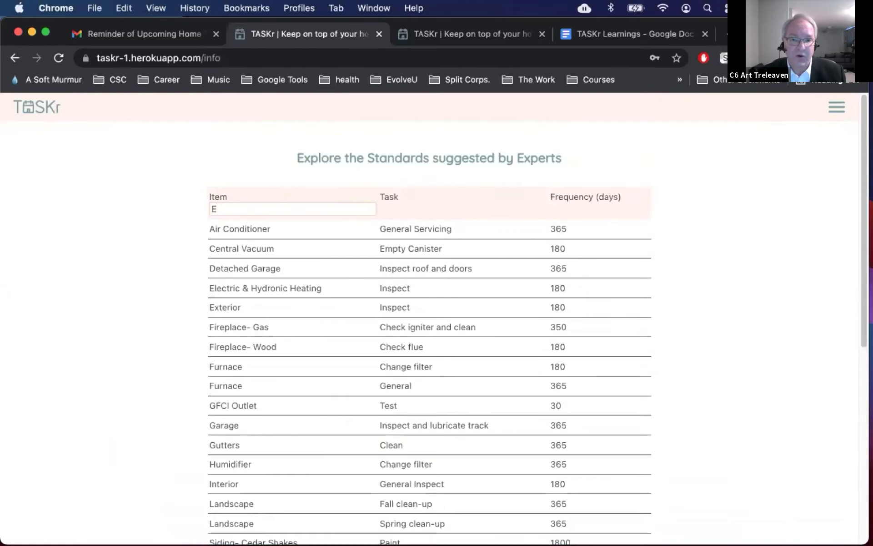
{"action": "key", "text": "BackSpace"}
{"action": "type", "text": "Fu"}
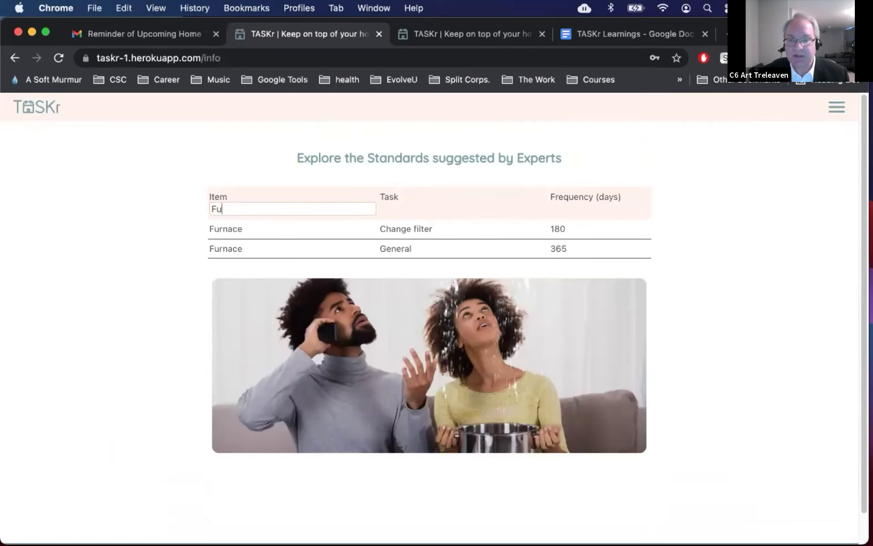
{"action": "key", "text": "BackSpace"}
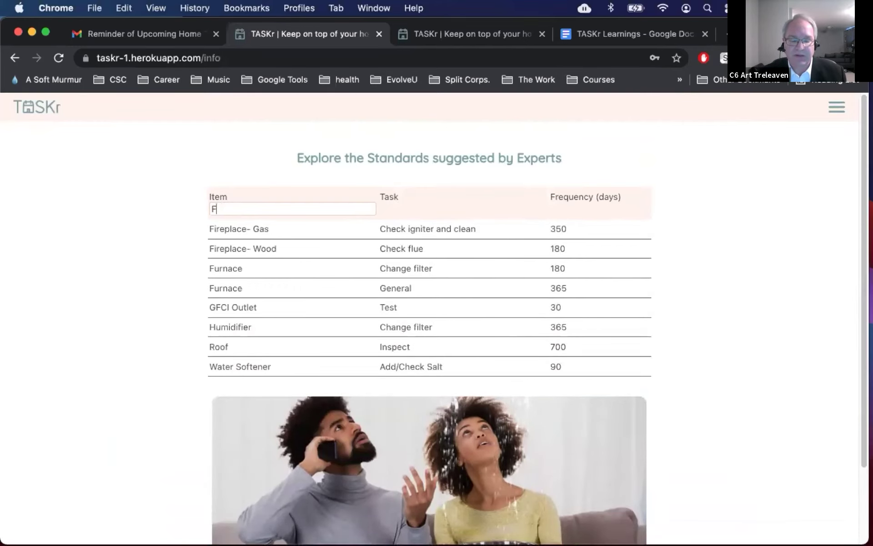
{"action": "key", "text": "BackSpace"}
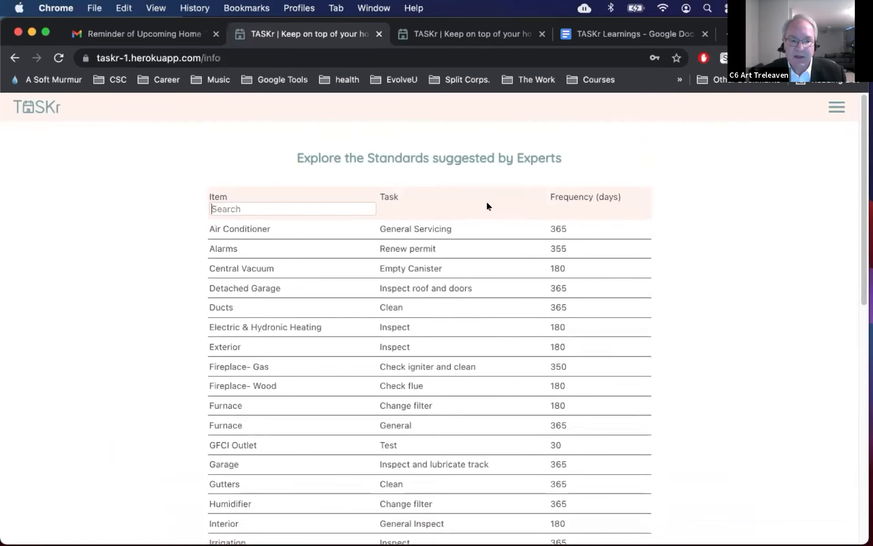
Step: Open the Account profile page and toggle edit mode off without changing anything
{"action": "left_click", "coordinate": [836, 107]}
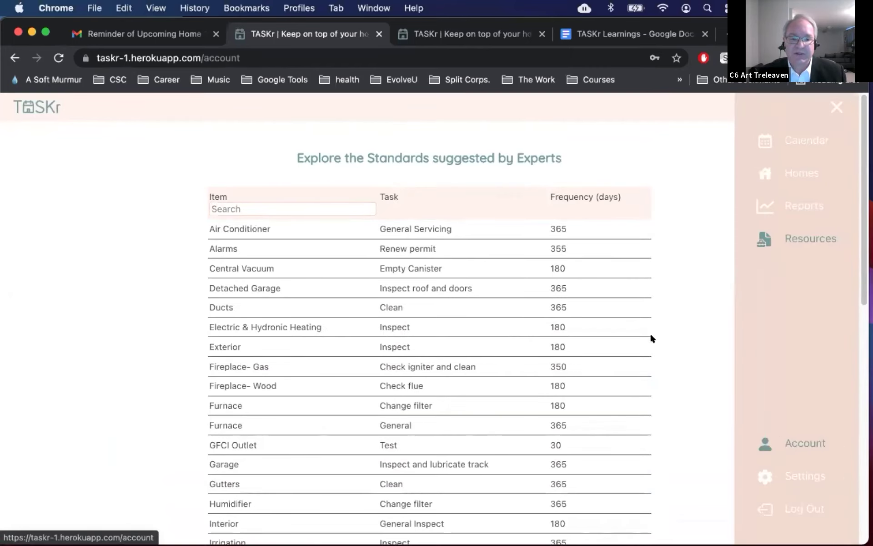
{"action": "left_click", "coordinate": [781, 438]}
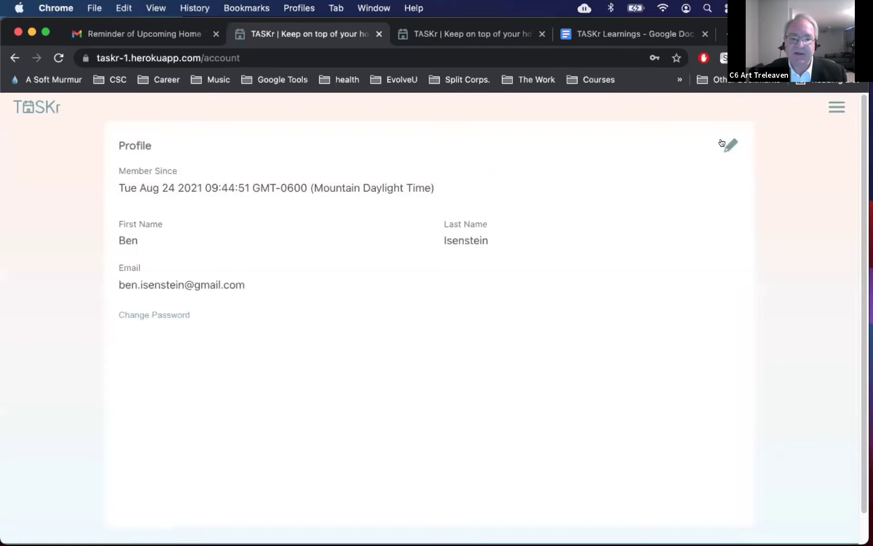
{"action": "left_click", "coordinate": [723, 144]}
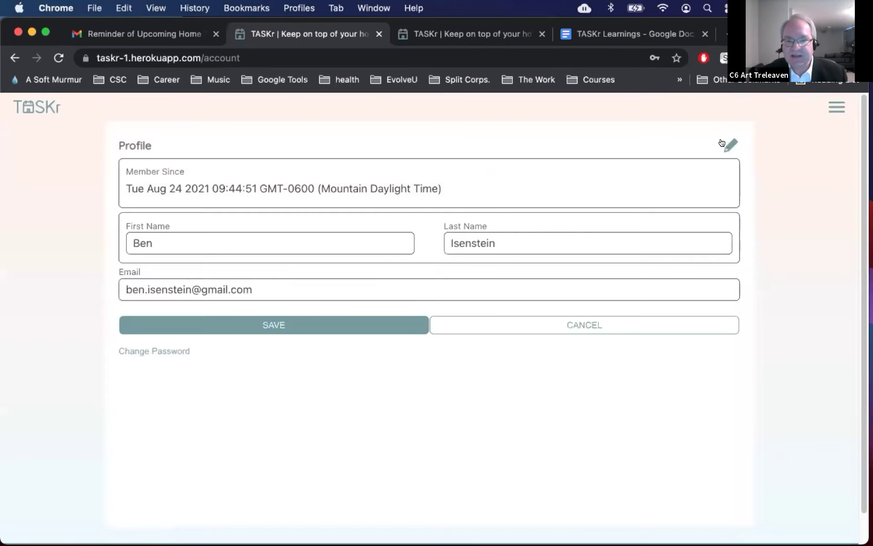
{"action": "left_click", "coordinate": [722, 142]}
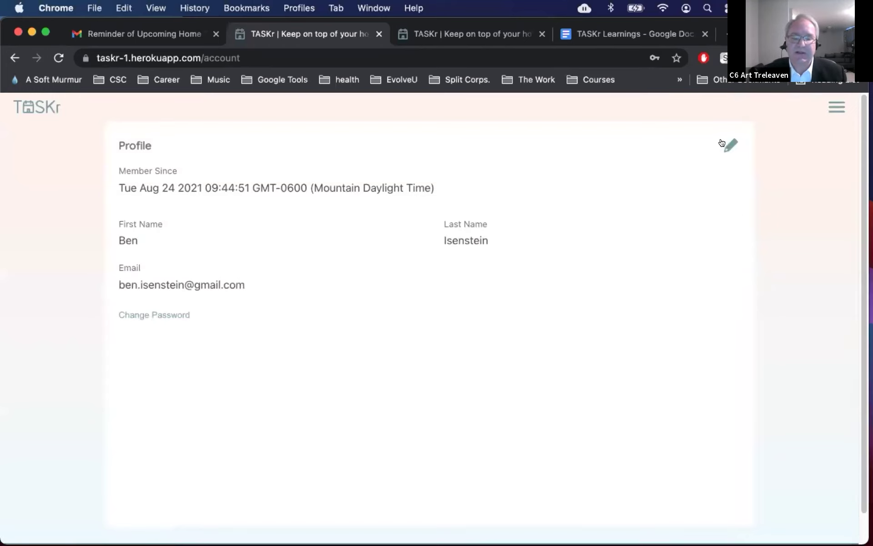
Step: Open Change Password, reveal the new password field, then cancel and reopen the navigation menu
{"action": "left_click", "coordinate": [161, 314]}
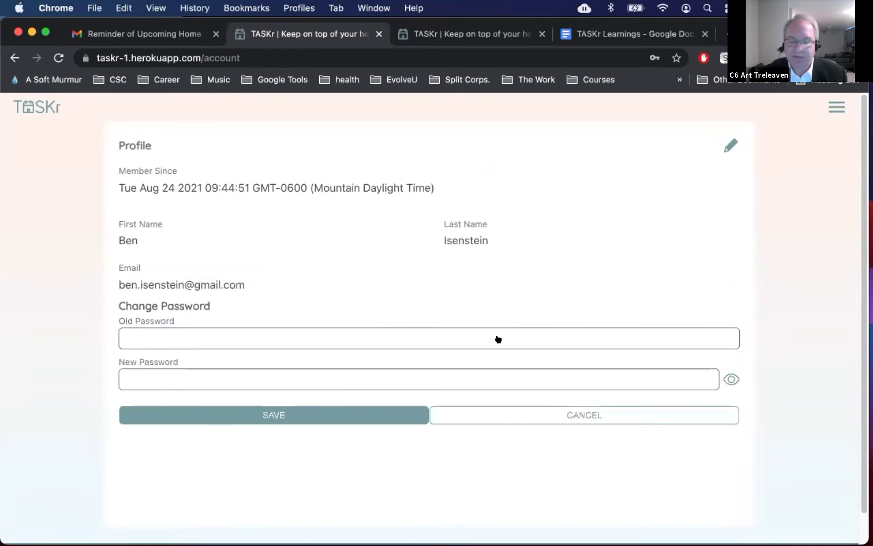
{"action": "left_click", "coordinate": [727, 372]}
{"action": "left_click", "coordinate": [645, 413]}
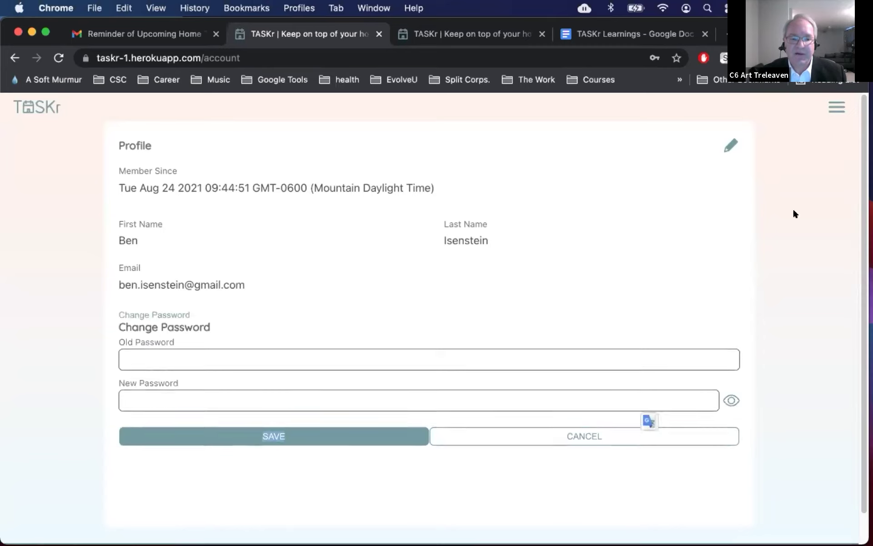
{"action": "left_click", "coordinate": [836, 106]}
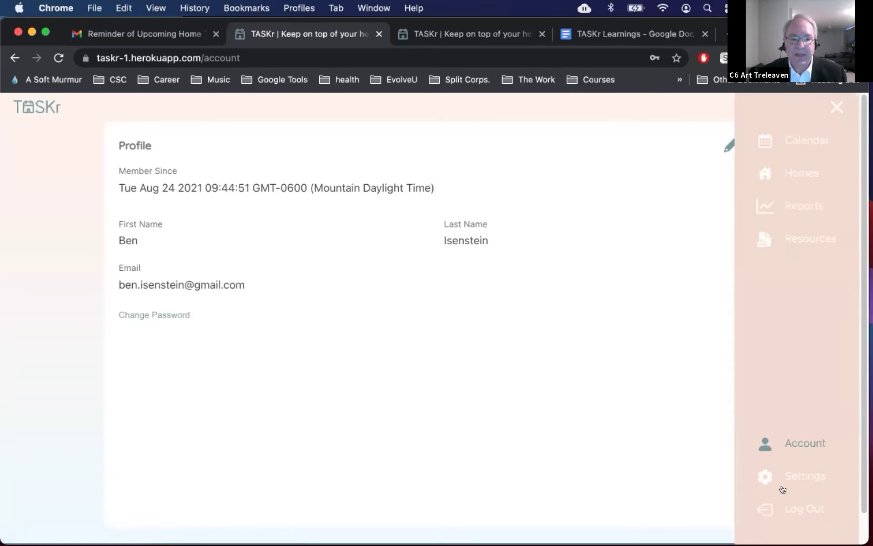
Step: Go to Settings, expand the home and status filter options, then cancel without saving
{"action": "left_click", "coordinate": [780, 479]}
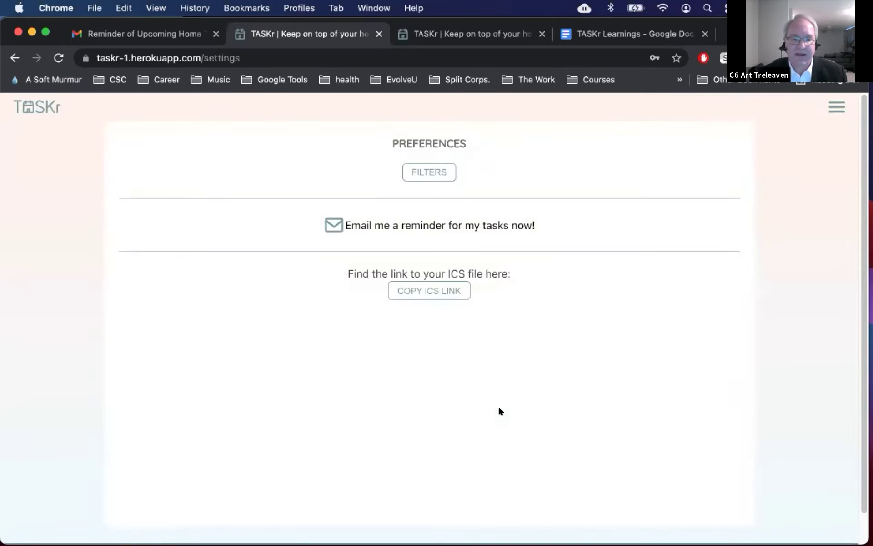
{"action": "left_click", "coordinate": [430, 172]}
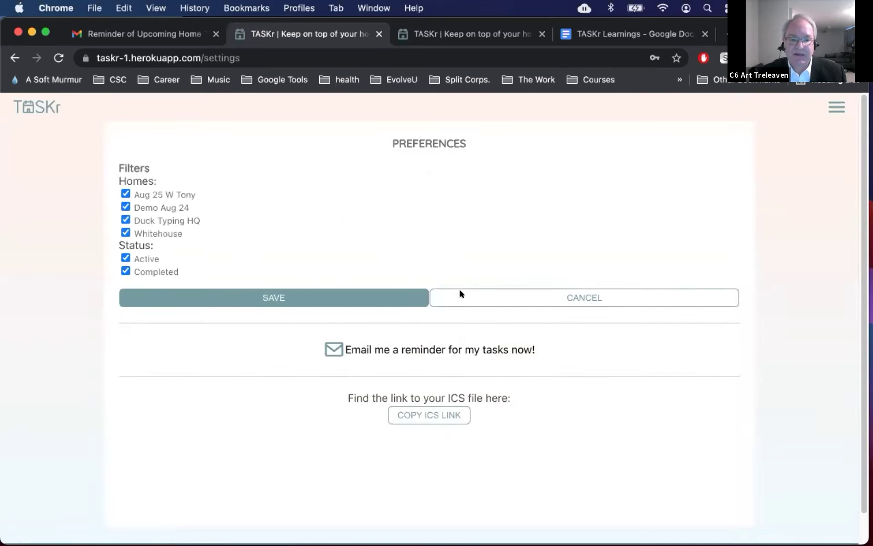
{"action": "left_click", "coordinate": [470, 297]}
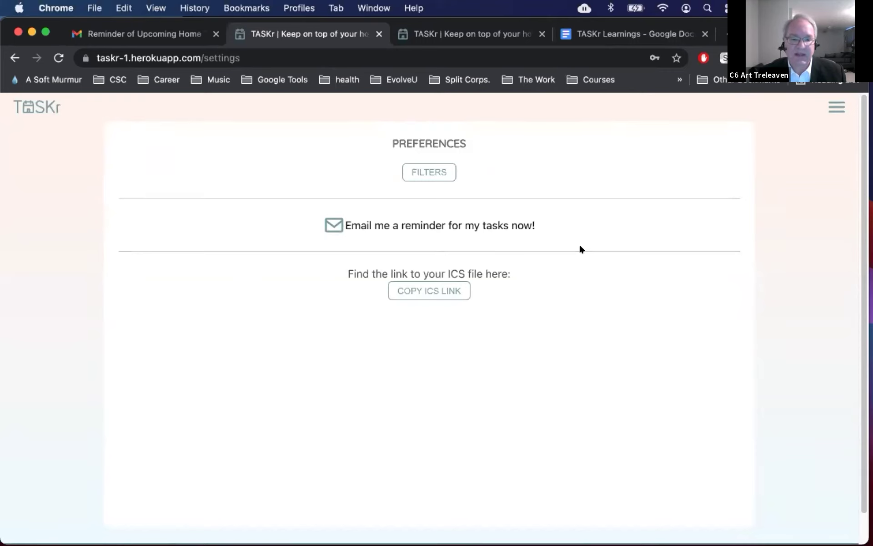
Step: Switch to Gmail and scroll through the 'Reminder of Upcoming Home Tasks' email
{"action": "key", "text": "ctrl+shift+Tab"}
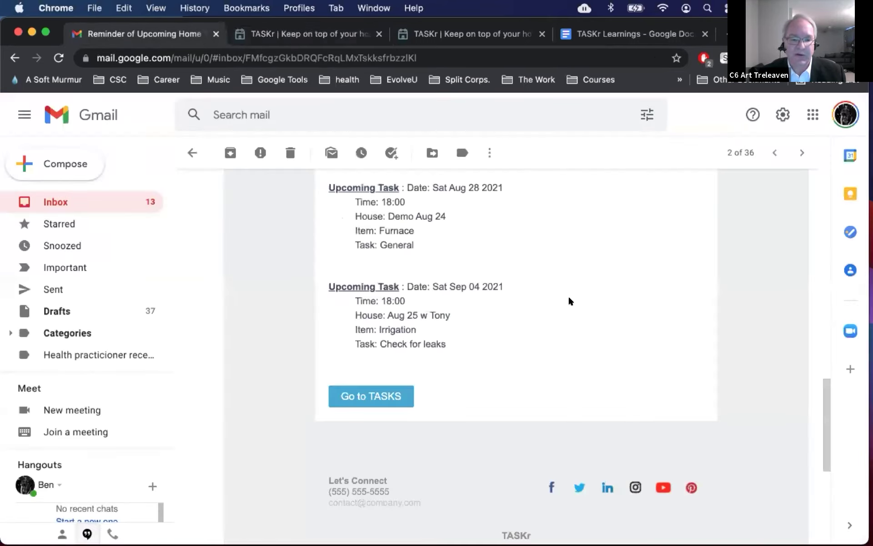
{"action": "scroll", "coordinate": [569, 300], "scroll_direction": "up", "scroll_amount": 10}
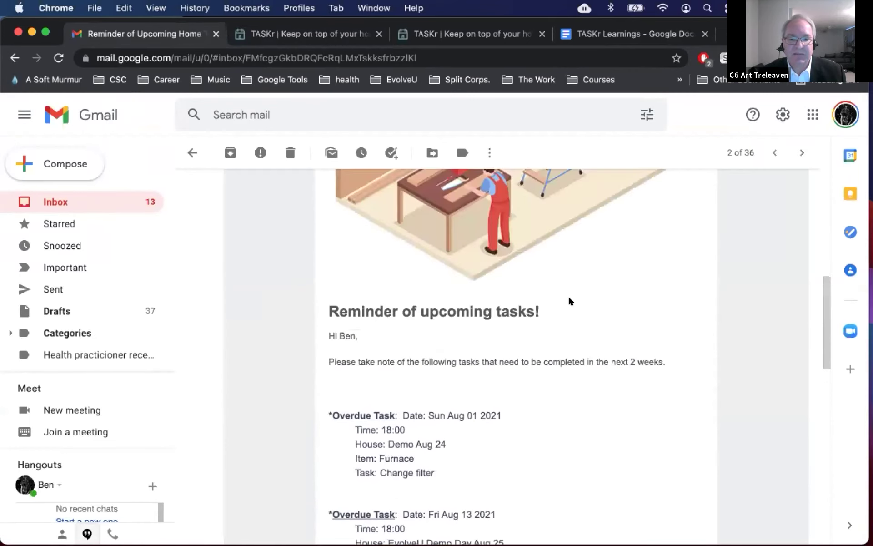
{"action": "scroll", "coordinate": [569, 296], "scroll_direction": "up", "scroll_amount": 10}
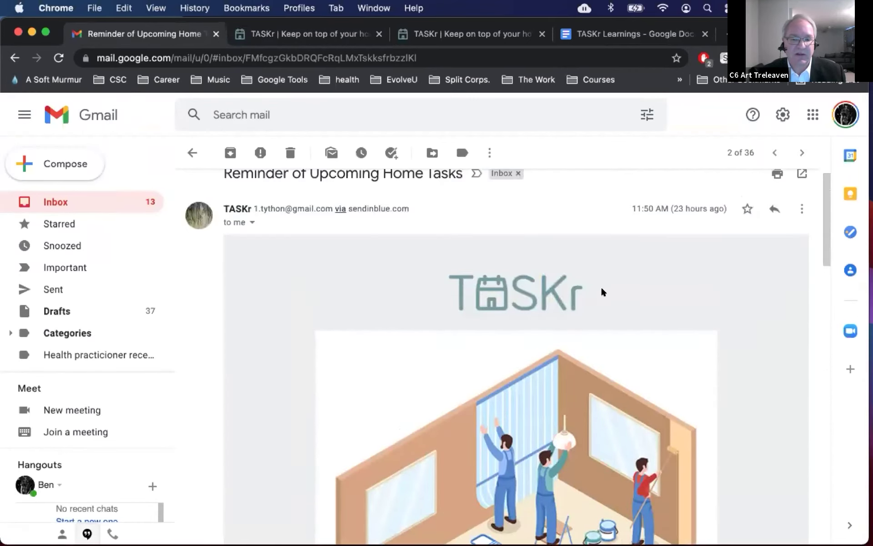
{"action": "scroll", "coordinate": [602, 291], "scroll_direction": "up", "scroll_amount": 1}
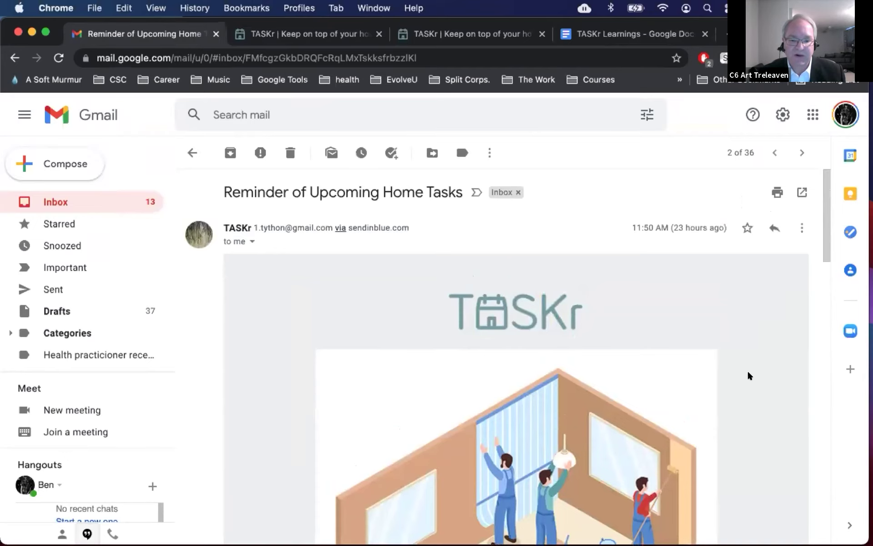
{"action": "scroll", "coordinate": [748, 406], "scroll_direction": "down", "scroll_amount": 5}
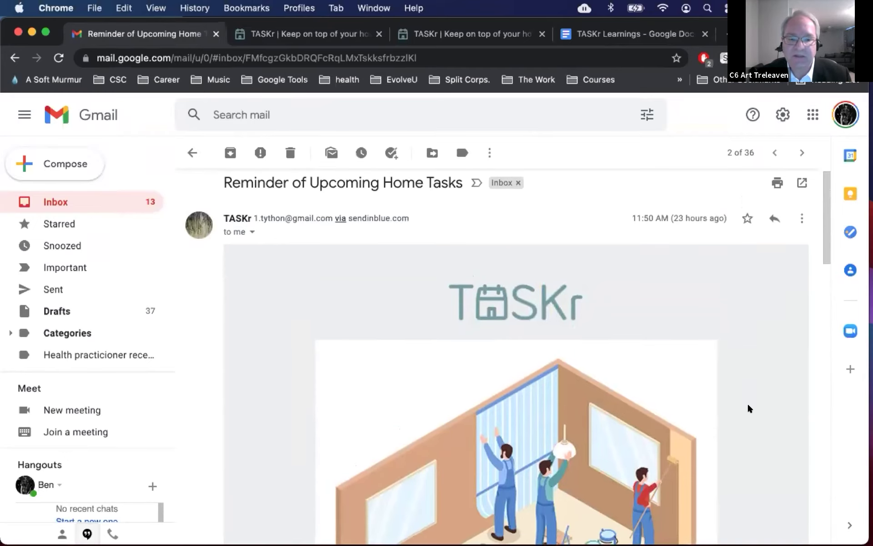
{"action": "scroll", "coordinate": [748, 406], "scroll_direction": "down", "scroll_amount": 15}
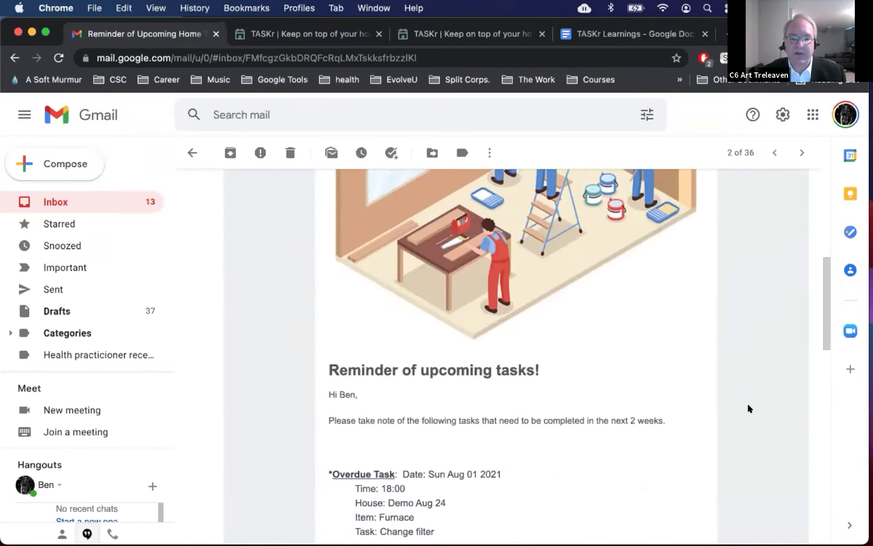
{"action": "scroll", "coordinate": [748, 406], "scroll_direction": "down", "scroll_amount": 1}
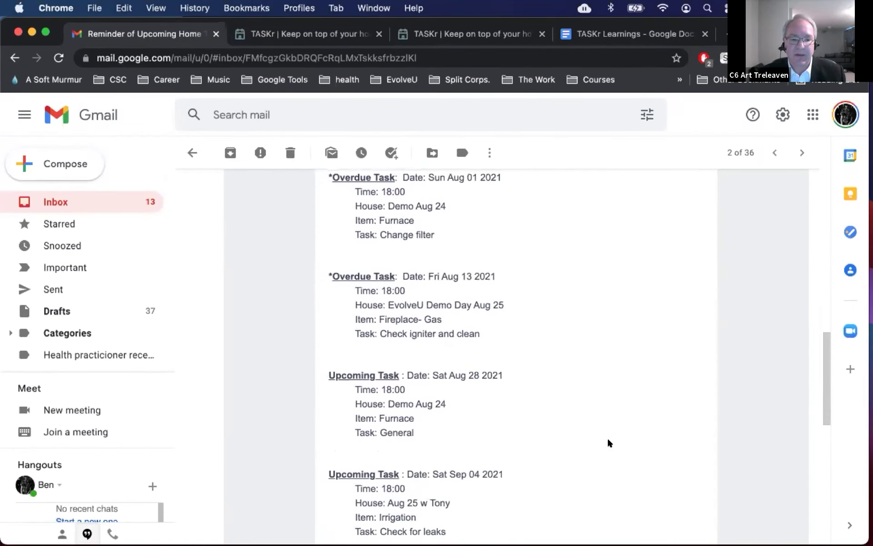
Step: Back on TASKr Preferences, copy the ICS link and dismiss the copied-link alert
{"action": "key", "text": "ctrl+Tab"}
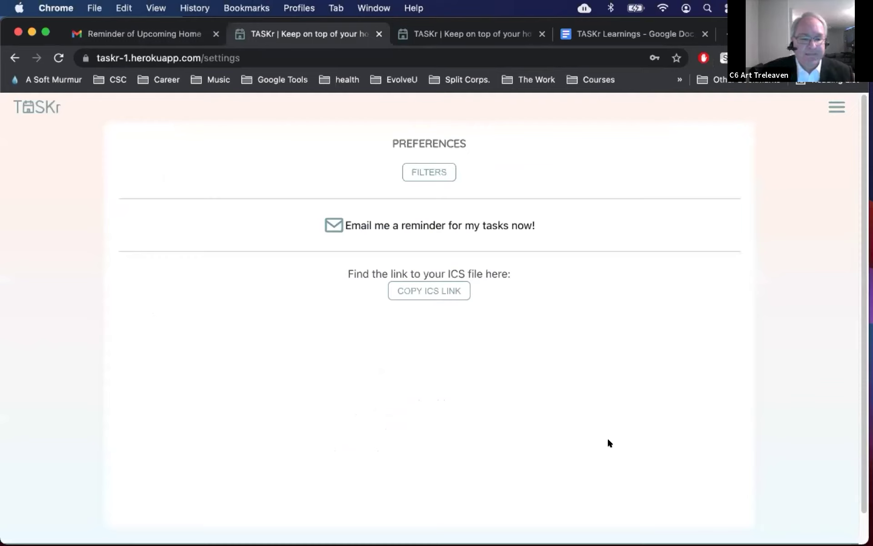
{"action": "scroll", "coordinate": [525, 280], "scroll_direction": "down", "scroll_amount": 1}
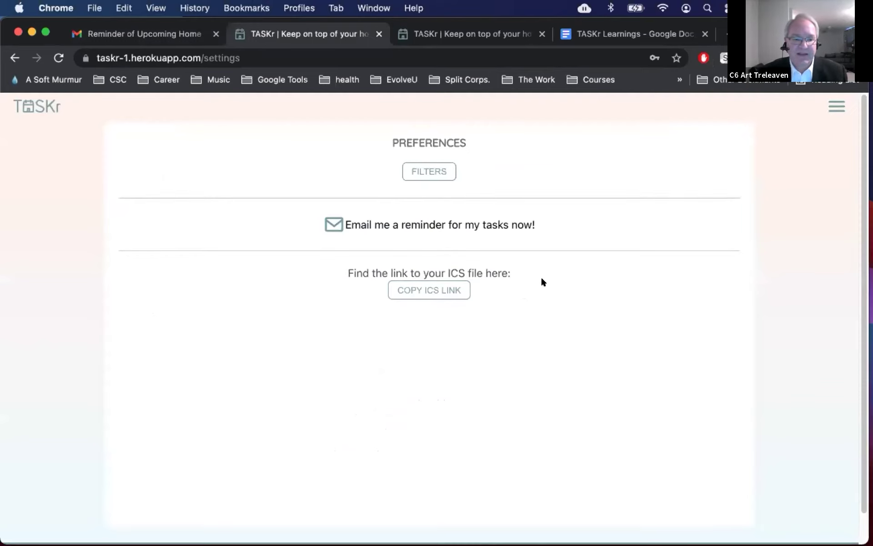
{"action": "left_click", "coordinate": [438, 290]}
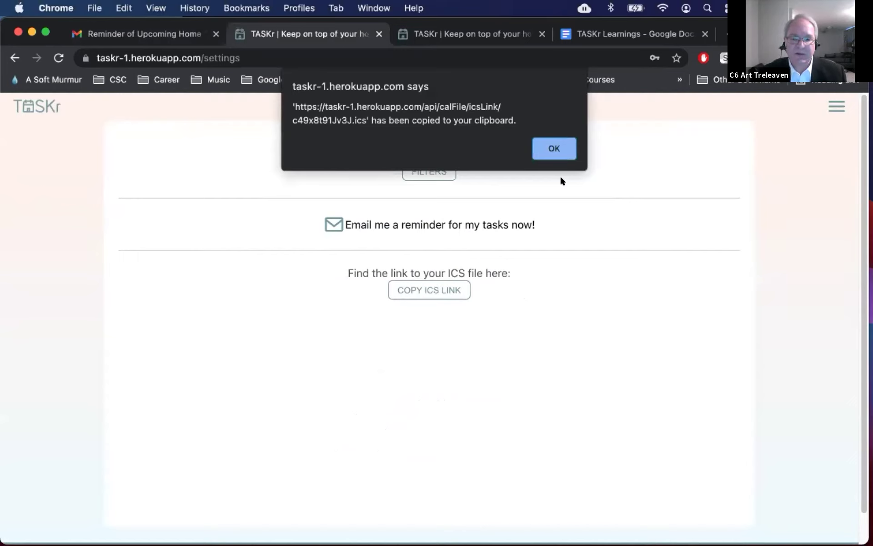
{"action": "left_click", "coordinate": [554, 150]}
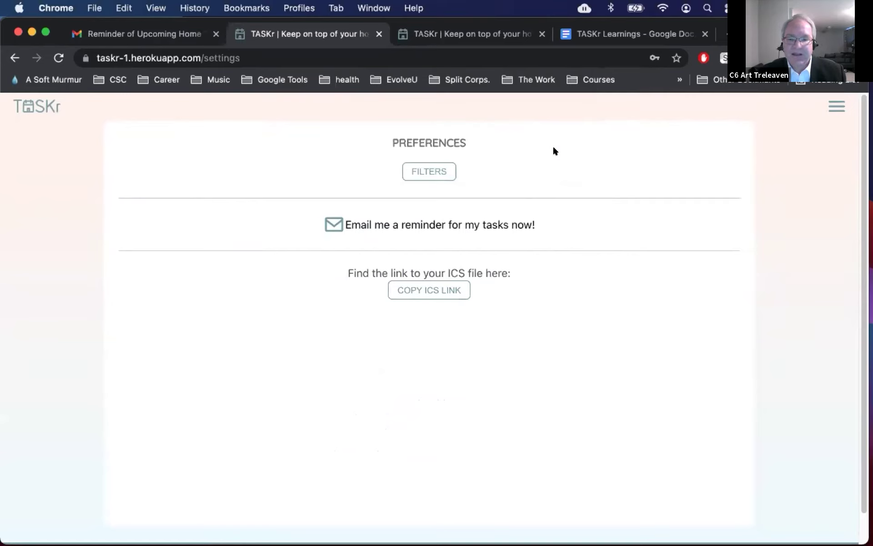
Step: Log out of TASKr, then switch to the About page and scroll through it
{"action": "left_click", "coordinate": [837, 105]}
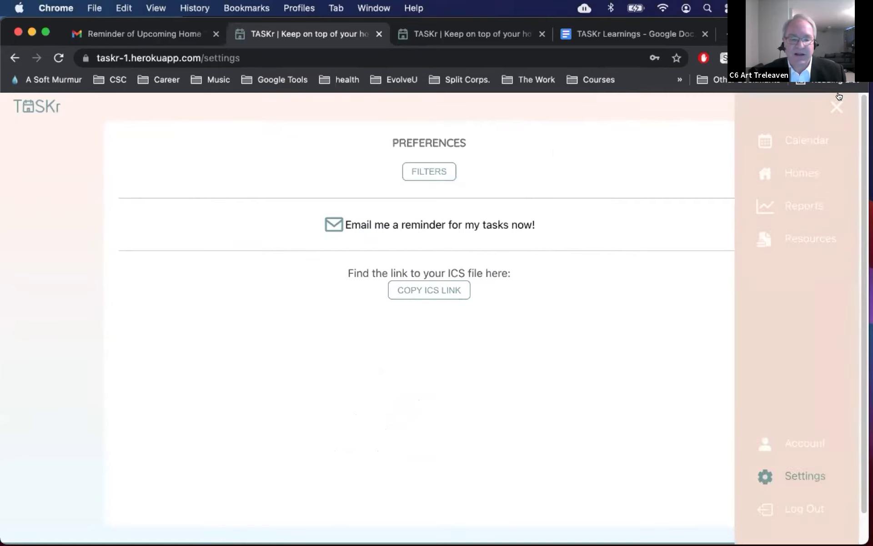
{"action": "left_click", "coordinate": [766, 504]}
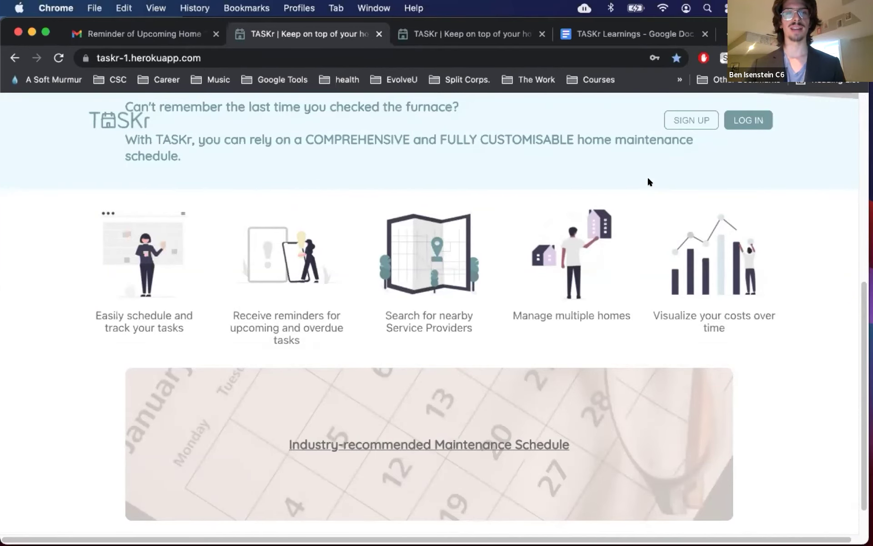
{"action": "key", "text": "ctrl+Tab"}
{"action": "scroll", "coordinate": [769, 288], "scroll_direction": "down", "scroll_amount": 1}
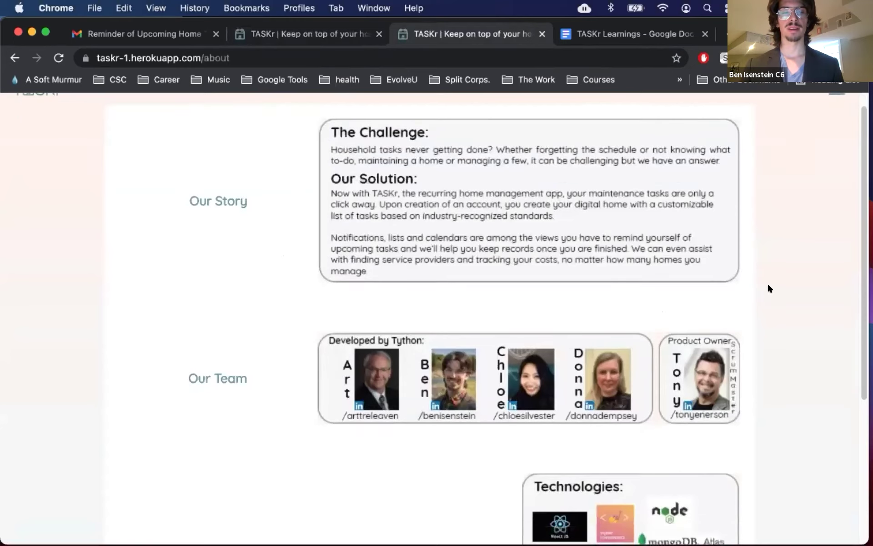
{"action": "scroll", "coordinate": [768, 288], "scroll_direction": "down", "scroll_amount": 3}
{"action": "scroll", "coordinate": [768, 285], "scroll_direction": "down", "scroll_amount": 5}
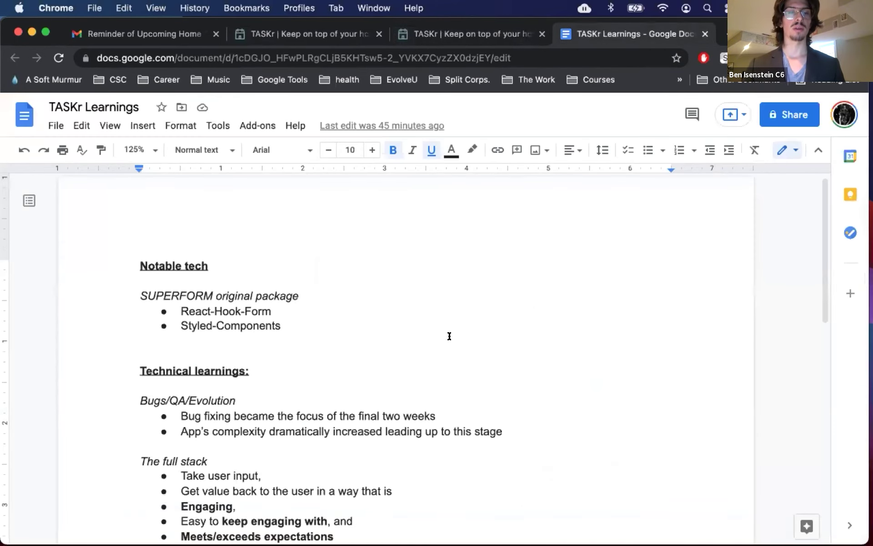
Step: In TASKr Learnings, scroll through the Technical learnings notes: Bugs/QA/Evolution, The full stack, Advanced REACT
{"action": "left_click", "coordinate": [400, 349]}
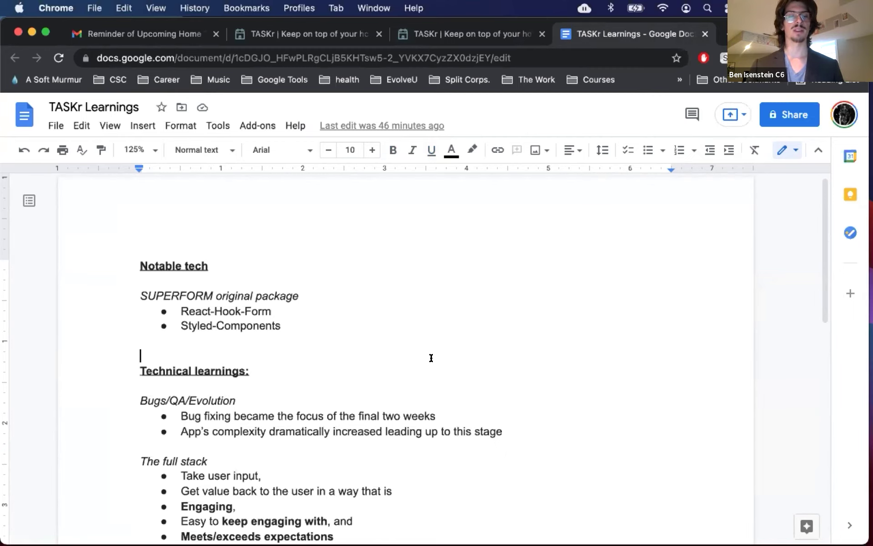
{"action": "scroll", "coordinate": [558, 357], "scroll_direction": "down", "scroll_amount": 1}
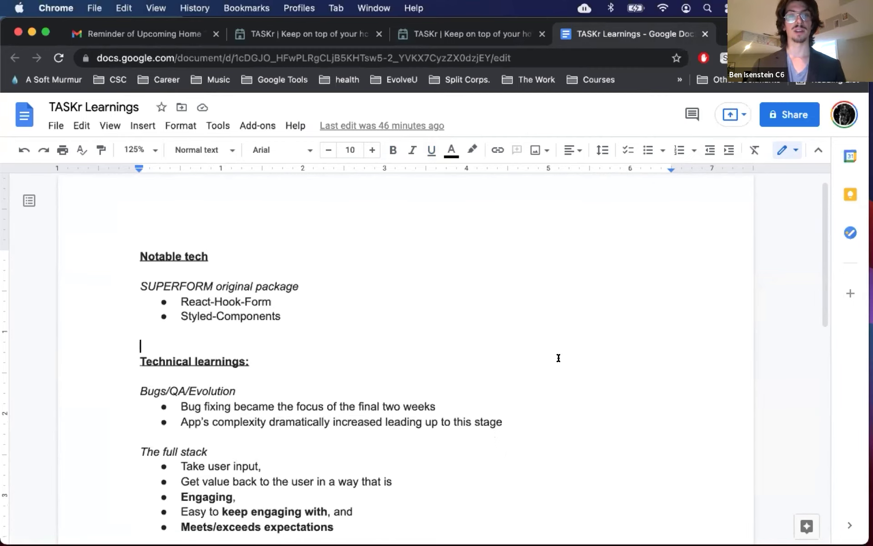
{"action": "scroll", "coordinate": [559, 358], "scroll_direction": "down", "scroll_amount": 6}
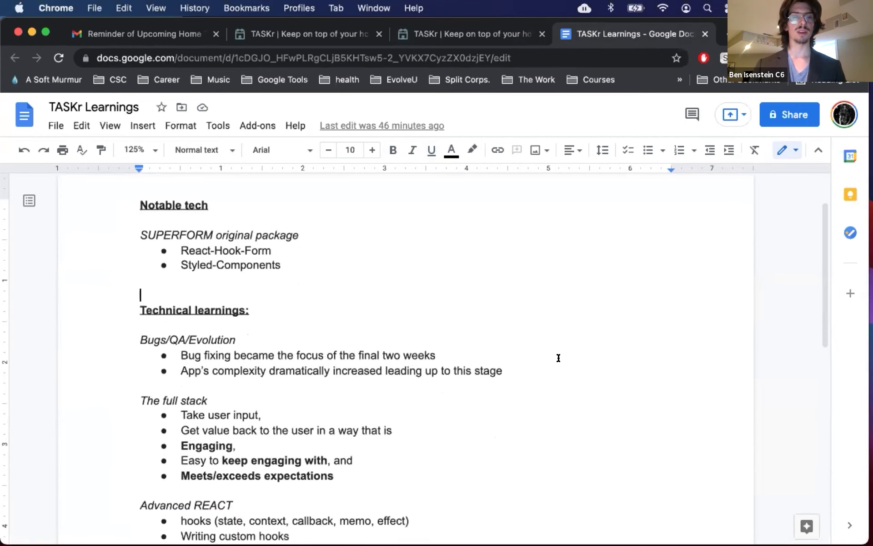
{"action": "scroll", "coordinate": [559, 358], "scroll_direction": "down", "scroll_amount": 10}
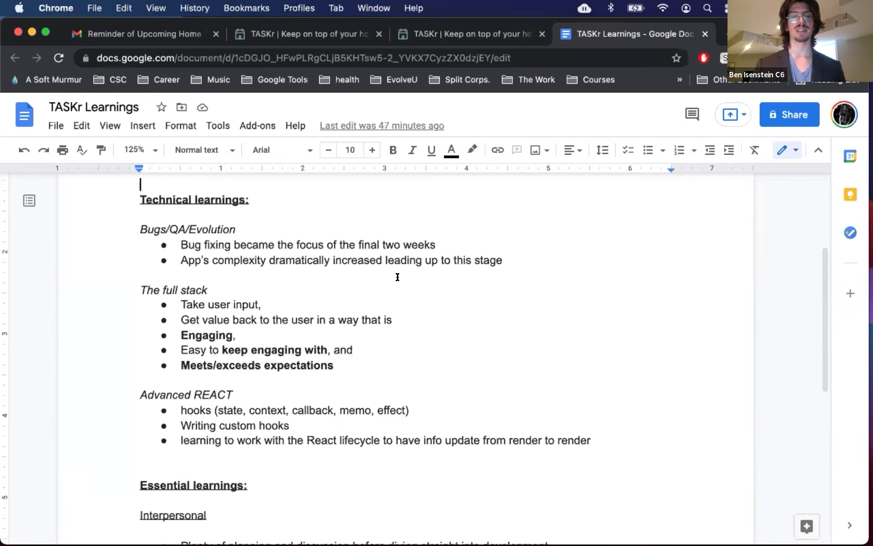
Step: Scroll past Advanced REACT to Essential learnings, showing Interpersonal points and Workstyle notes on Design and Agile
{"action": "scroll", "coordinate": [514, 272], "scroll_direction": "down", "scroll_amount": 1}
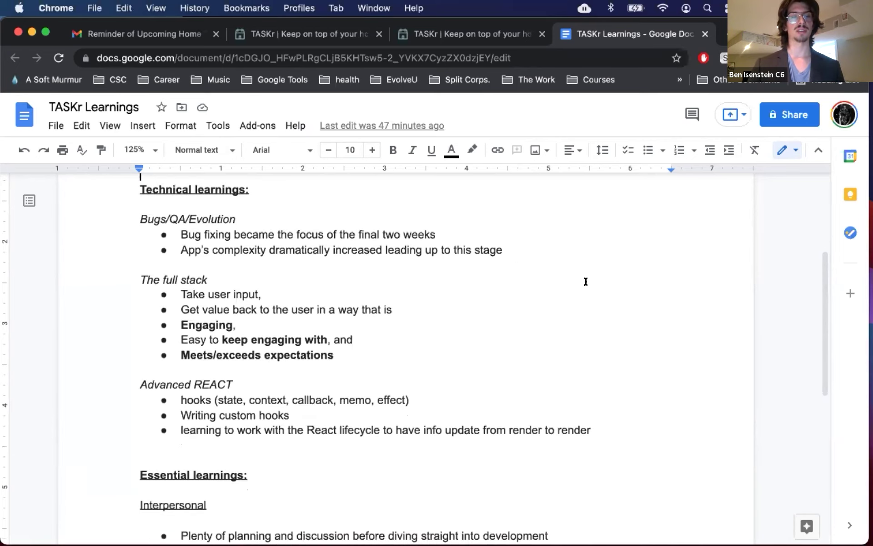
{"action": "scroll", "coordinate": [585, 282], "scroll_direction": "down", "scroll_amount": 1}
{"action": "scroll", "coordinate": [586, 281], "scroll_direction": "down", "scroll_amount": 1}
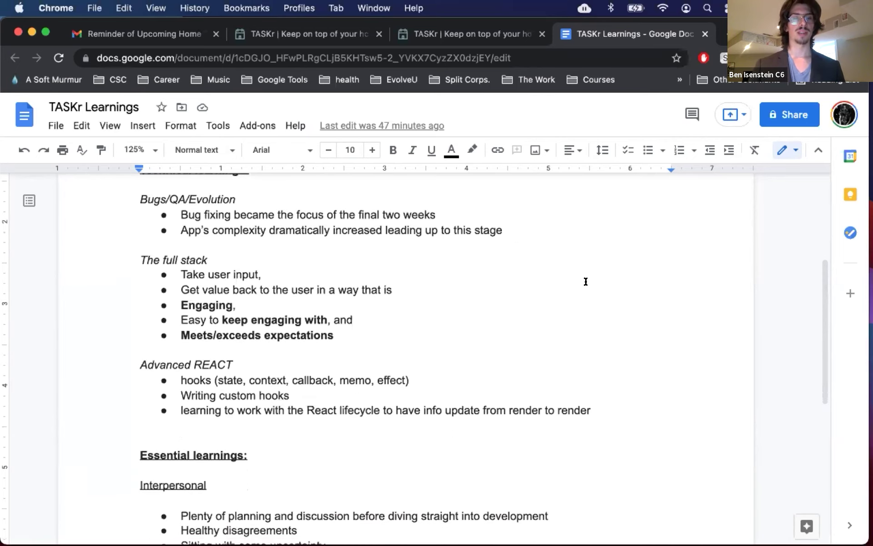
{"action": "scroll", "coordinate": [585, 282], "scroll_direction": "down", "scroll_amount": 3}
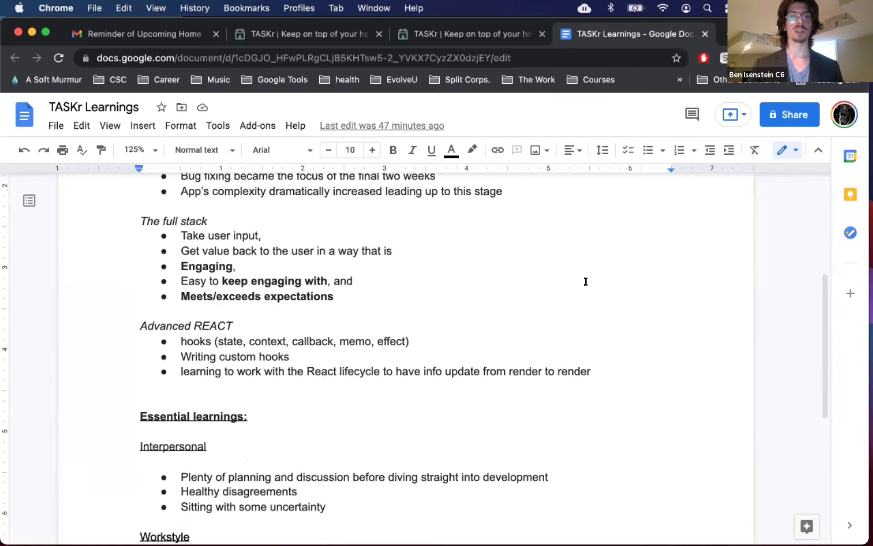
{"action": "scroll", "coordinate": [586, 281], "scroll_direction": "down", "scroll_amount": 2}
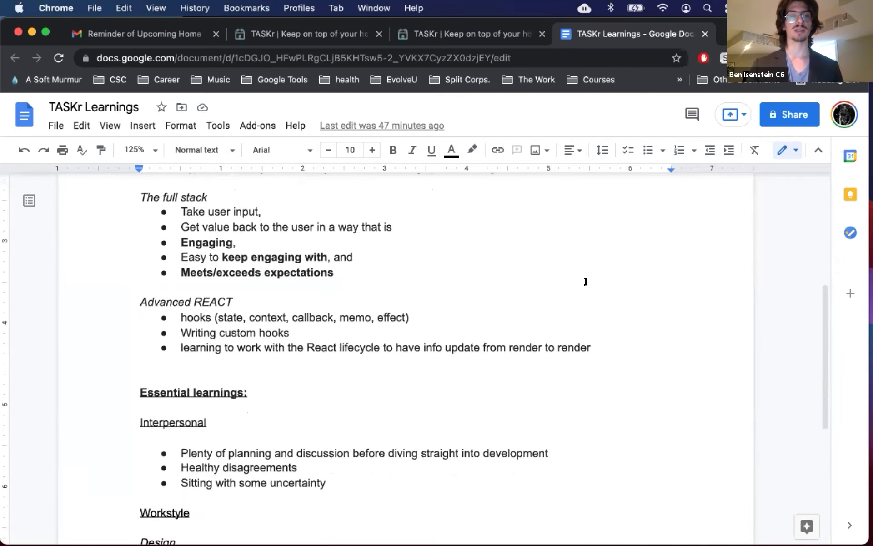
{"action": "scroll", "coordinate": [585, 281], "scroll_direction": "down", "scroll_amount": 1}
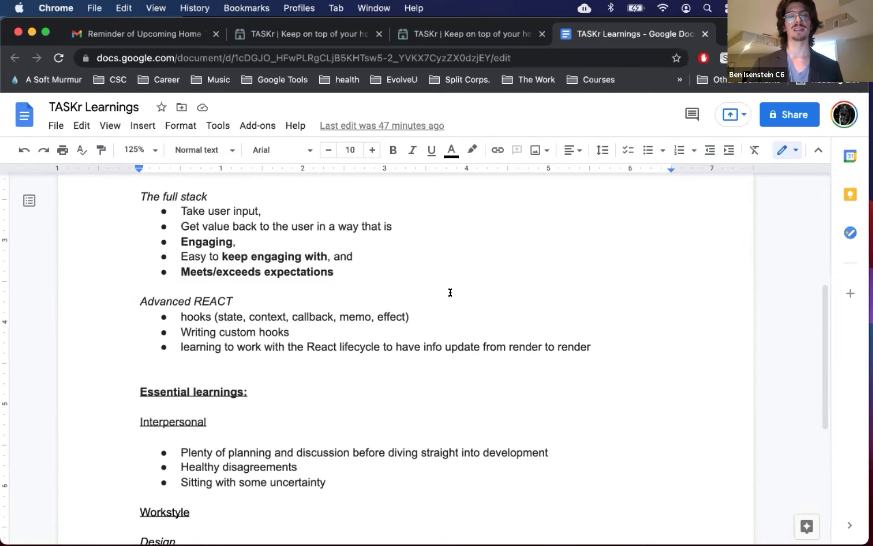
{"action": "scroll", "coordinate": [452, 283], "scroll_direction": "down", "scroll_amount": 1}
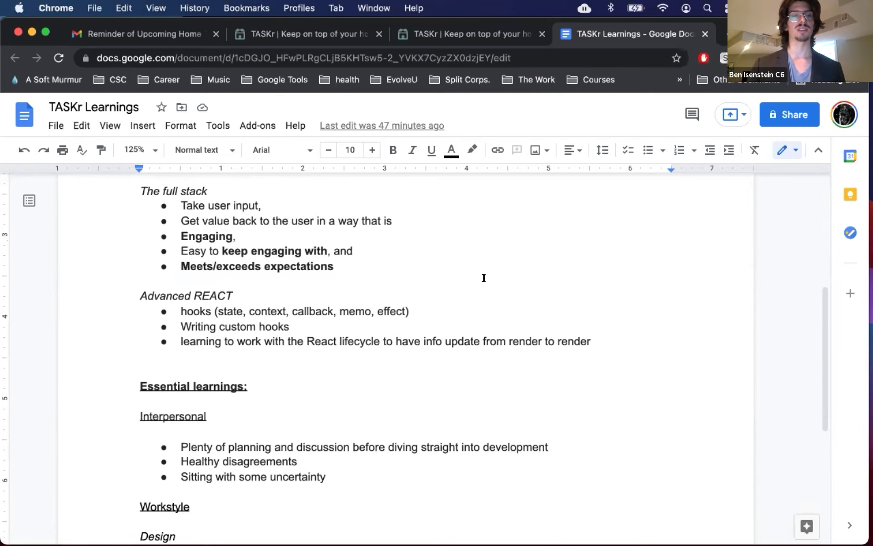
{"action": "scroll", "coordinate": [483, 278], "scroll_direction": "down", "scroll_amount": 5}
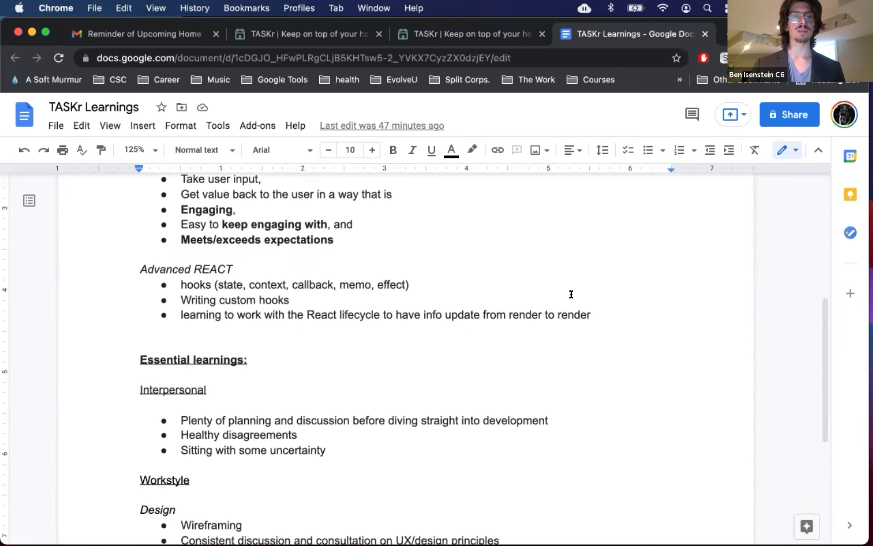
{"action": "scroll", "coordinate": [575, 298], "scroll_direction": "down", "scroll_amount": 5}
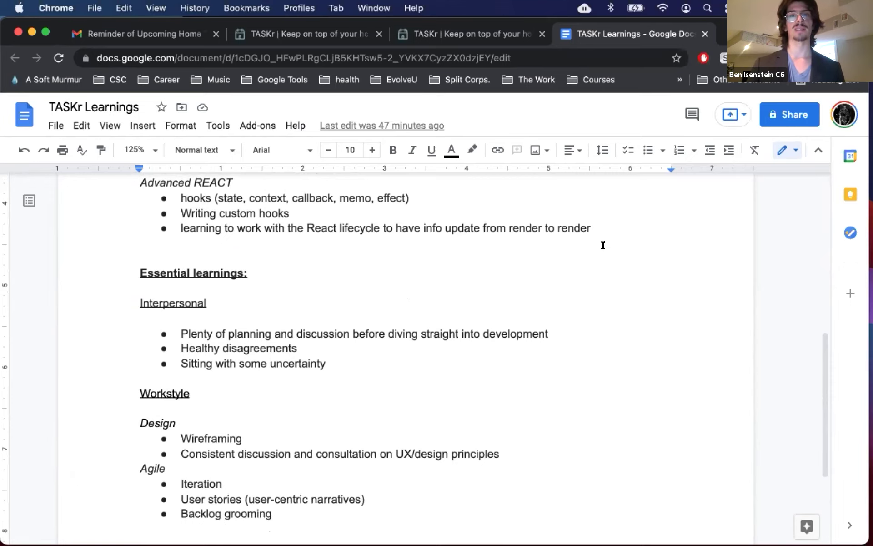
{"action": "scroll", "coordinate": [609, 244], "scroll_direction": "down", "scroll_amount": 1}
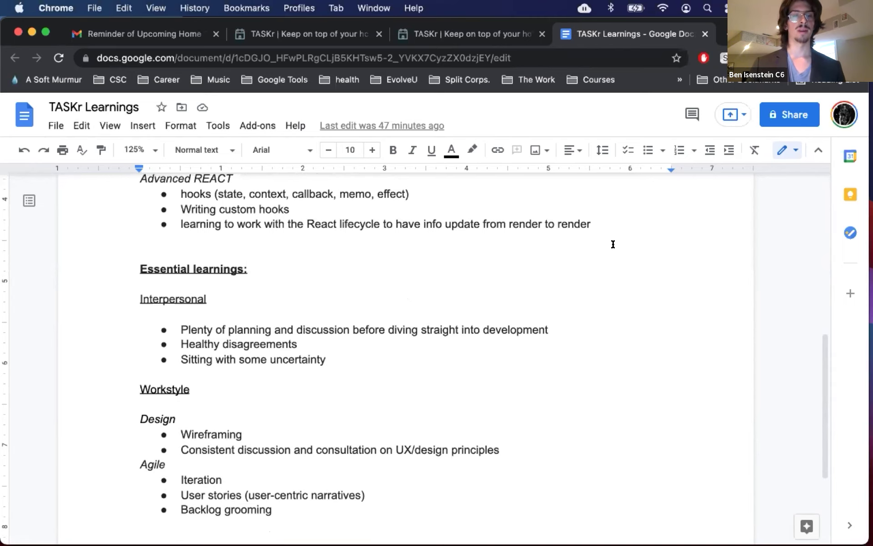
Step: Scroll to the closing Future business opportunities: Multiple User Types section listing Service providers and Insurance brokers
{"action": "scroll", "coordinate": [656, 310], "scroll_direction": "down", "scroll_amount": 3}
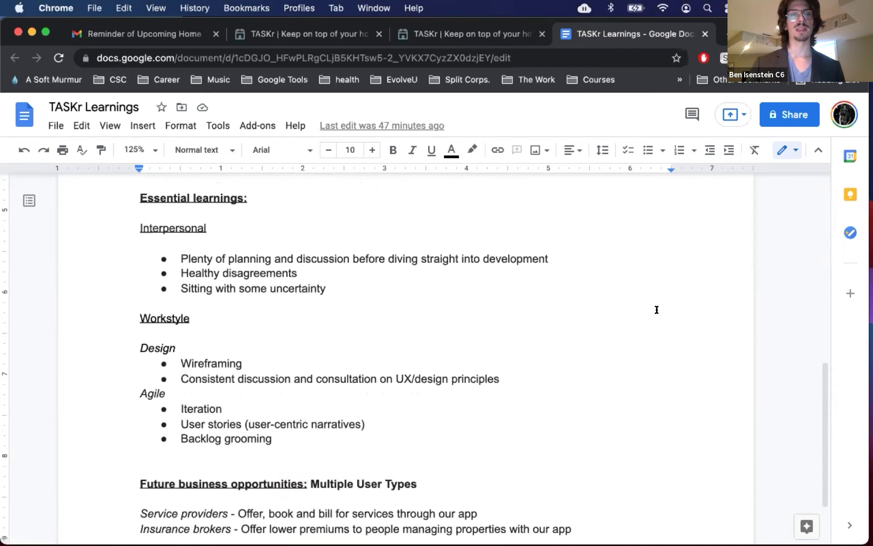
{"action": "scroll", "coordinate": [656, 309], "scroll_direction": "down", "scroll_amount": 1}
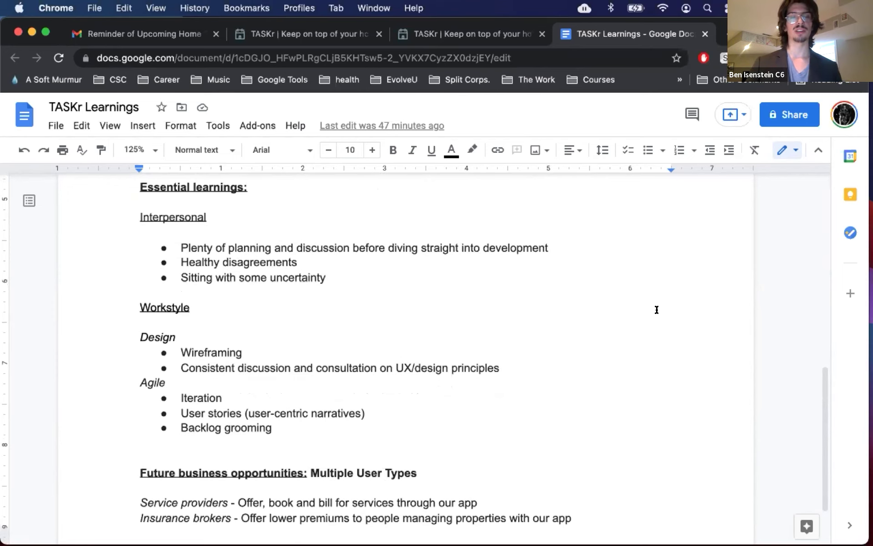
{"action": "scroll", "coordinate": [657, 310], "scroll_direction": "down", "scroll_amount": 1}
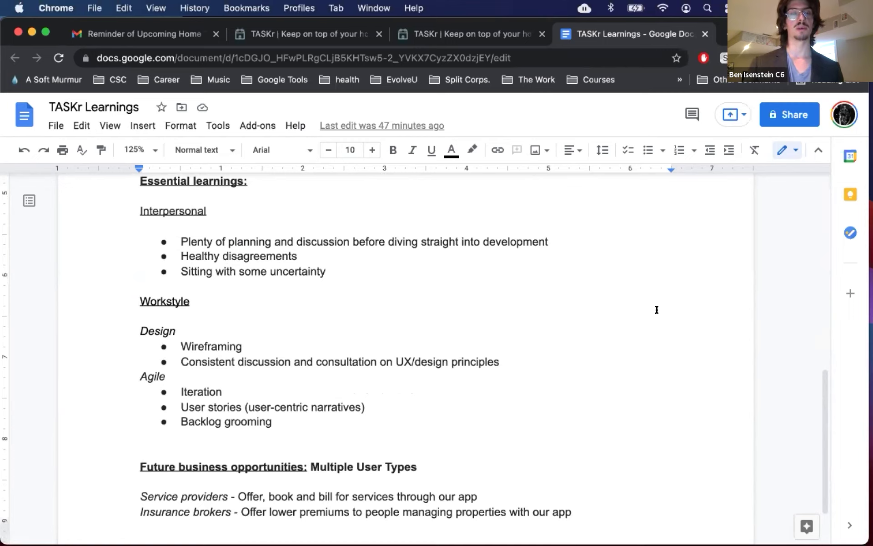
{"action": "scroll", "coordinate": [657, 310], "scroll_direction": "down", "scroll_amount": 2}
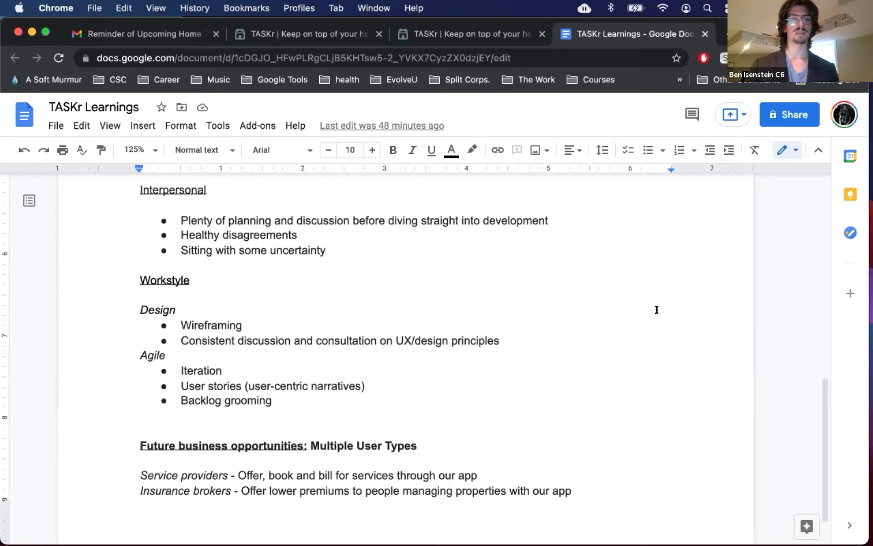
{"action": "scroll", "coordinate": [657, 309], "scroll_direction": "down", "scroll_amount": 1}
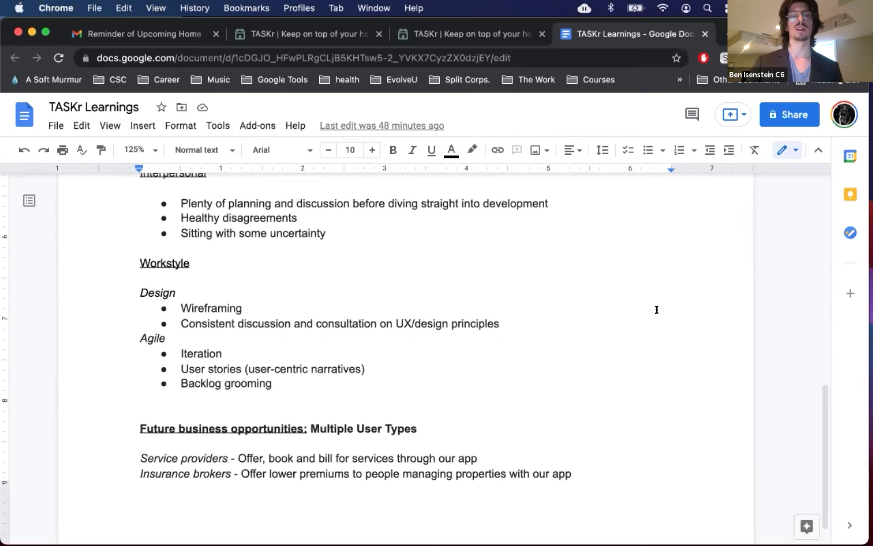
{"action": "scroll", "coordinate": [656, 310], "scroll_direction": "down", "scroll_amount": 1}
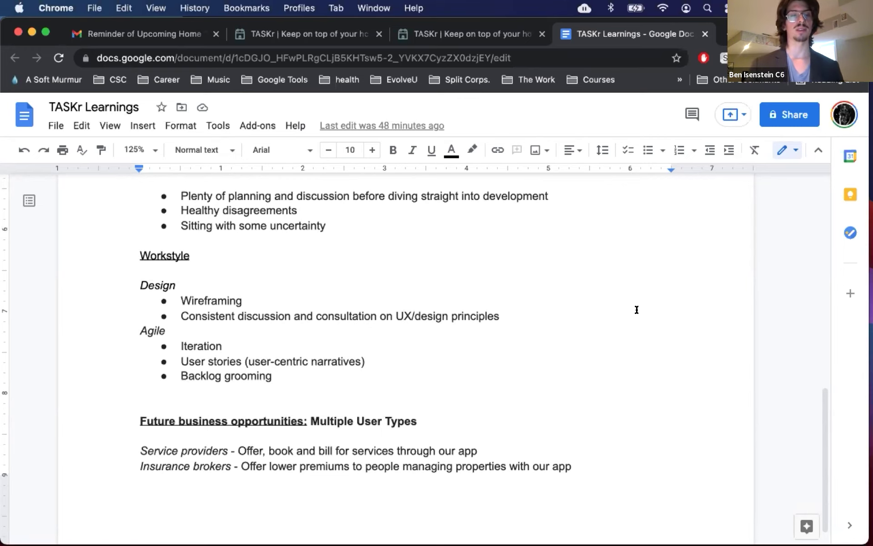
{"action": "scroll", "coordinate": [591, 310], "scroll_direction": "up", "scroll_amount": 1}
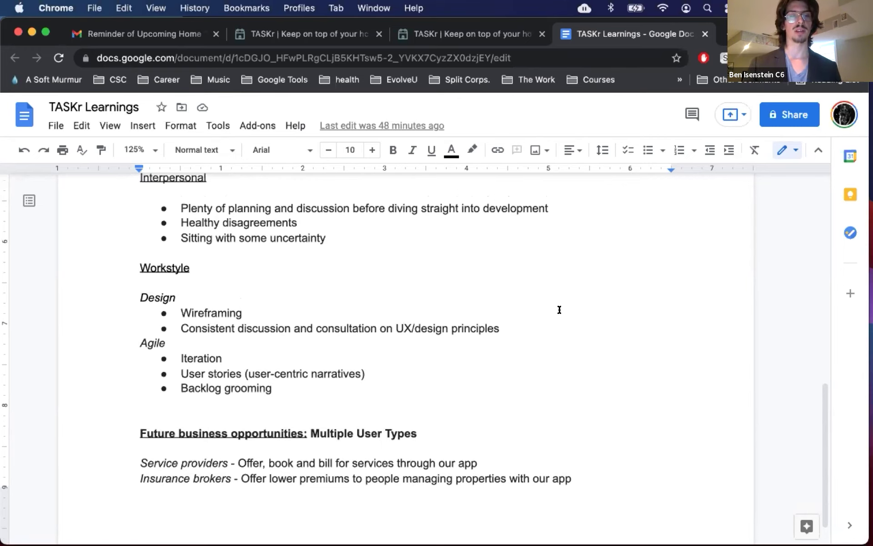
{"action": "scroll", "coordinate": [559, 310], "scroll_direction": "down", "scroll_amount": 2}
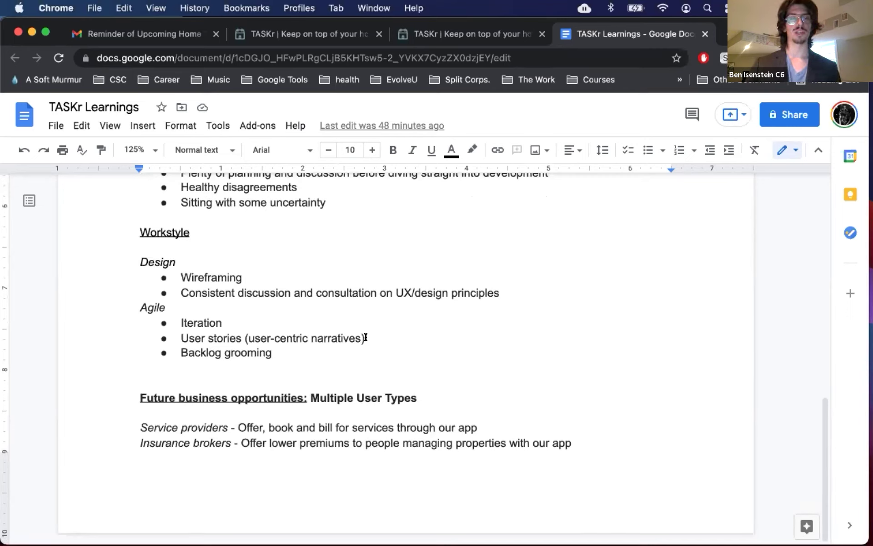
Step: Delete the stray trailing space after 'principles' in the UX/design principles bullet
{"action": "left_click_drag", "start_coordinate": [247, 337], "coordinate": [405, 333]}
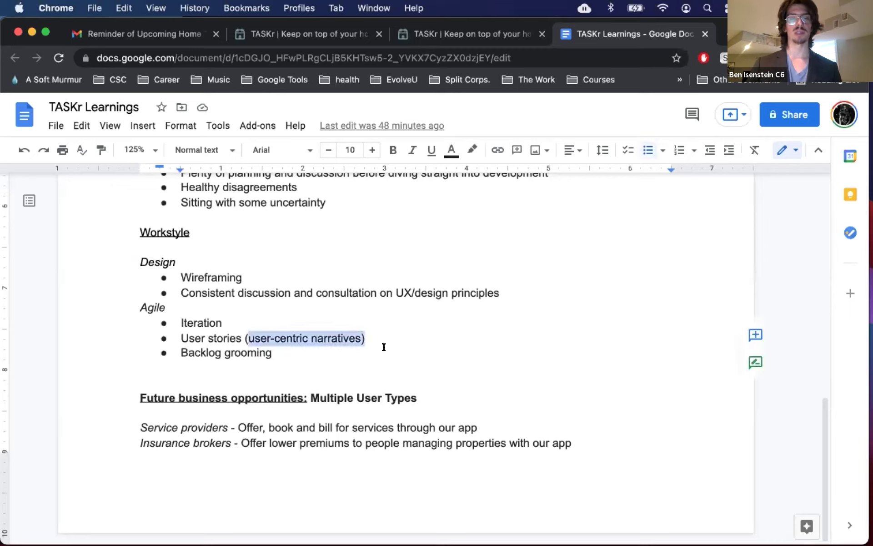
{"action": "left_click", "coordinate": [356, 370]}
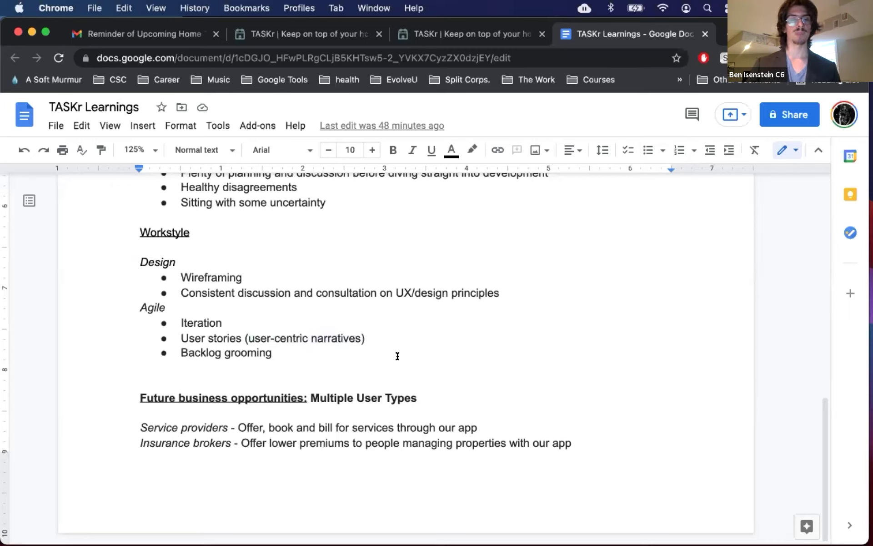
{"action": "double_click", "coordinate": [520, 287]}
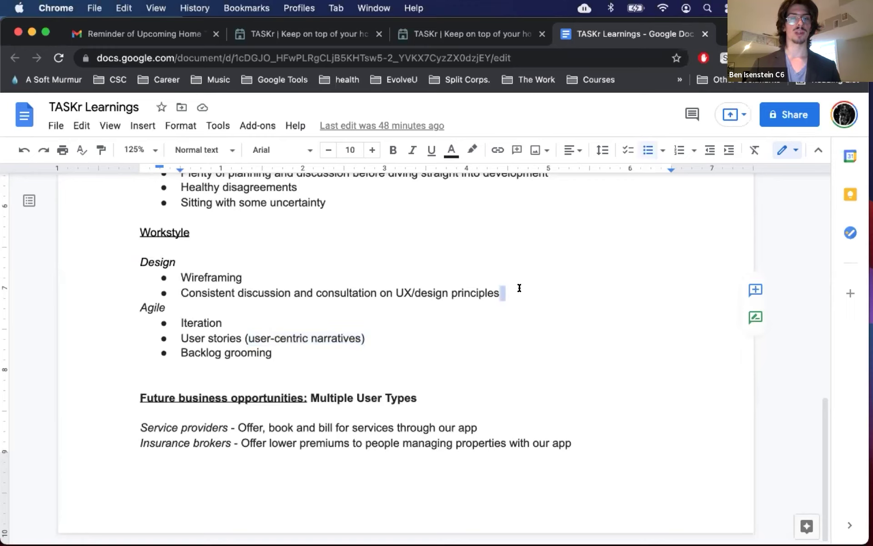
{"action": "key", "text": "BackSpace"}
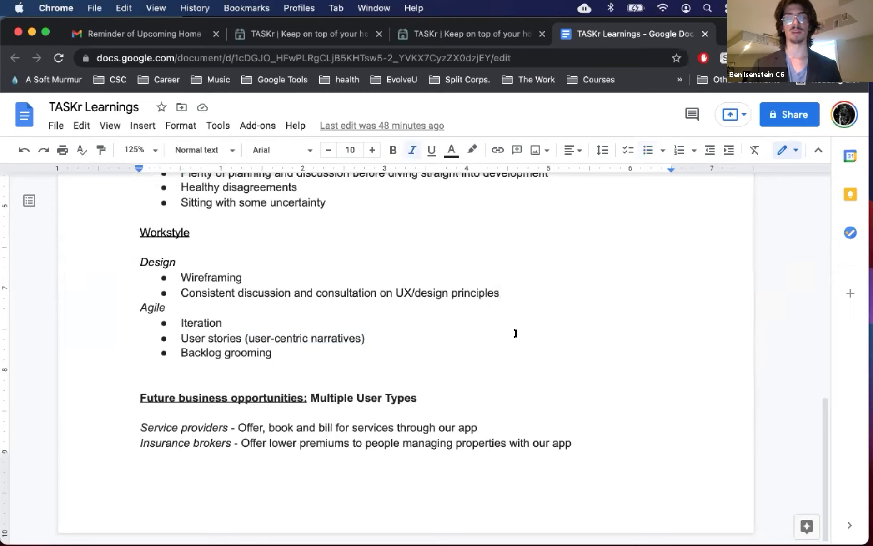
Step: Move the caret through the Future business opportunities lines, ending after the Insurance brokers line
{"action": "left_click", "coordinate": [440, 375]}
{"action": "left_click", "coordinate": [430, 391]}
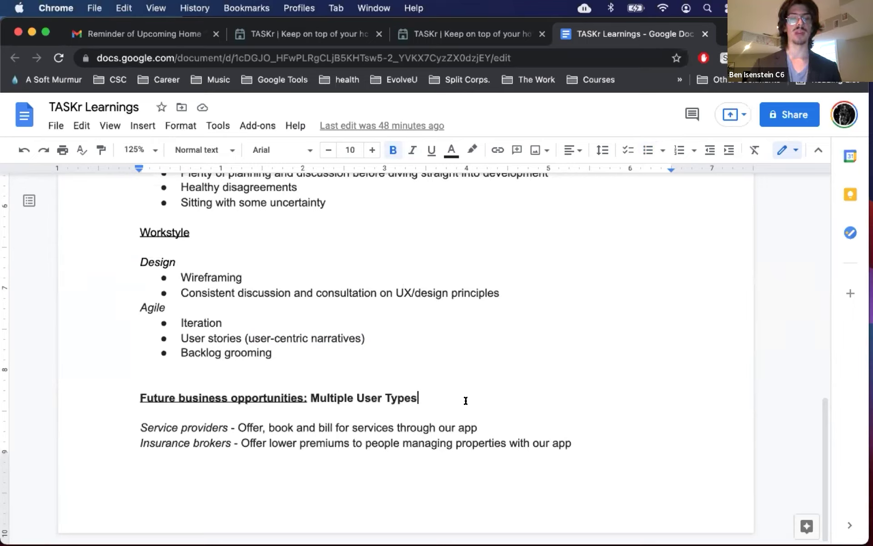
{"action": "key", "text": "Down"}
{"action": "key", "text": "shift+Down"}
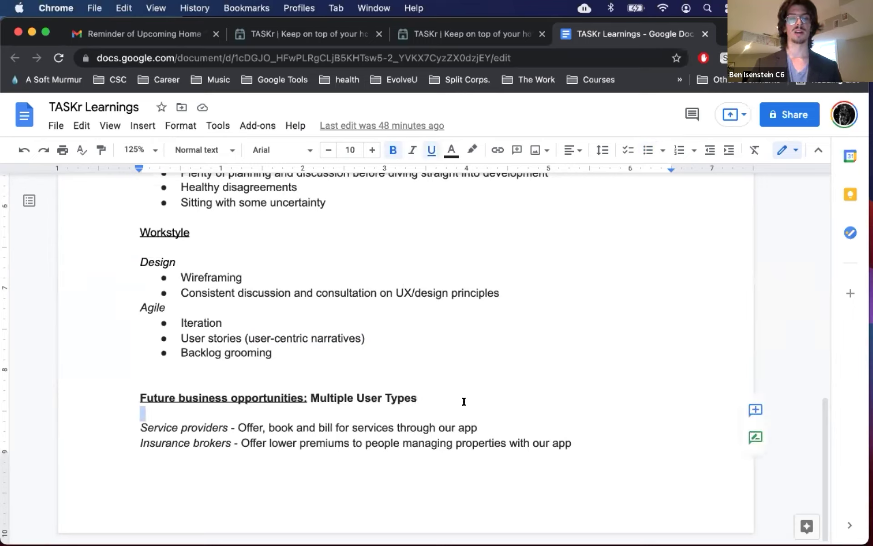
{"action": "key", "text": "shift+Up"}
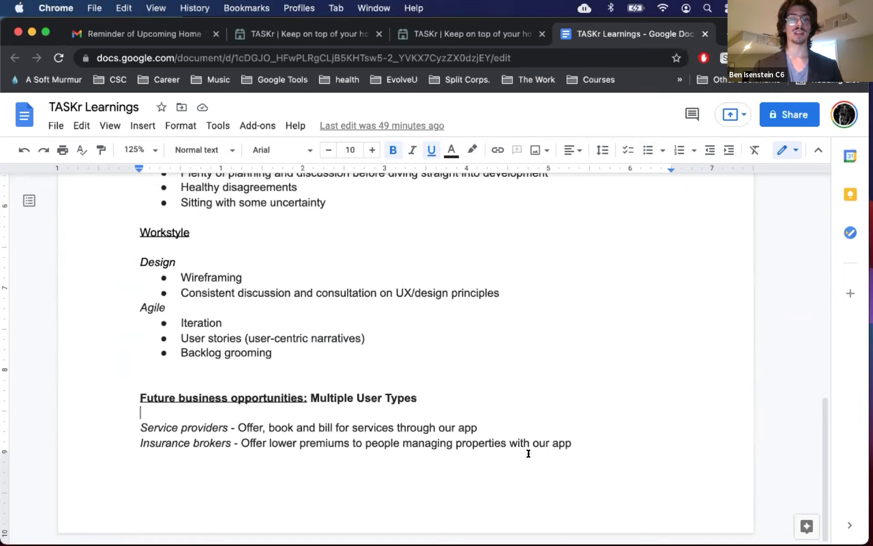
{"action": "left_click", "coordinate": [580, 447]}
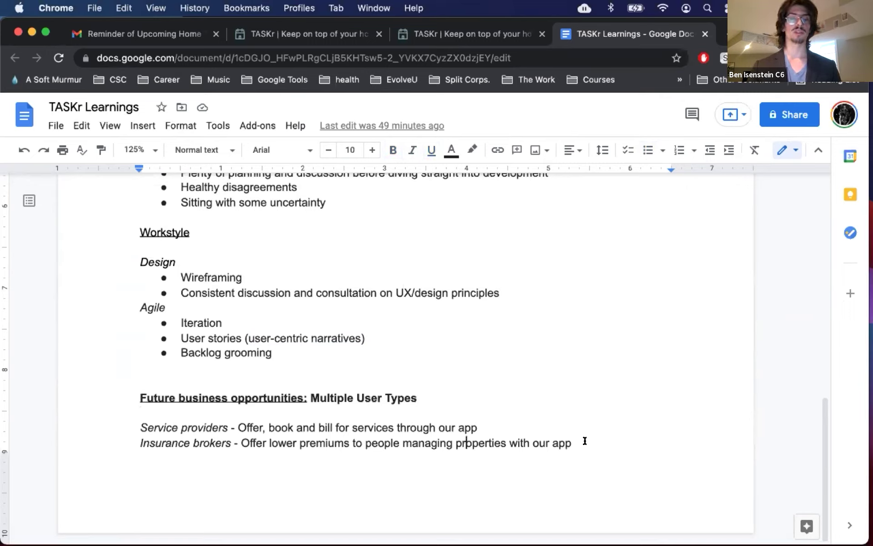
{"action": "left_click", "coordinate": [585, 441]}
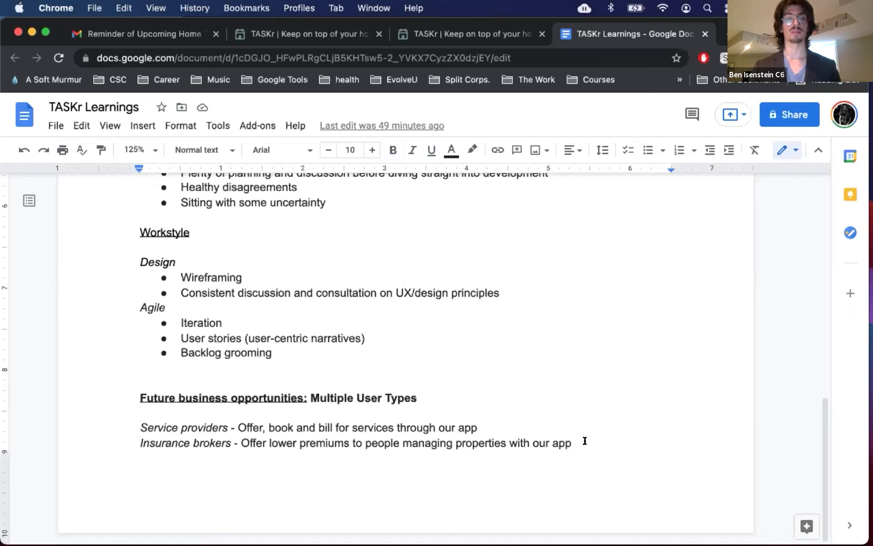